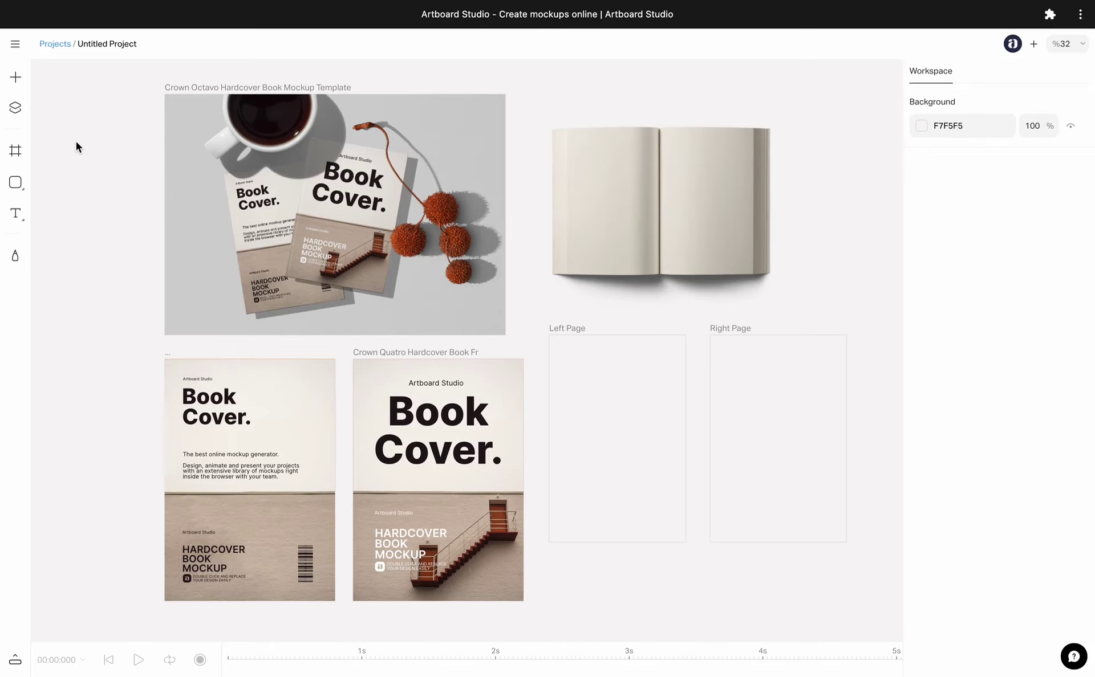
Open the Add items menu listing Mockups, Templates, Stock Photos and Marketplace
left_click(16, 77)
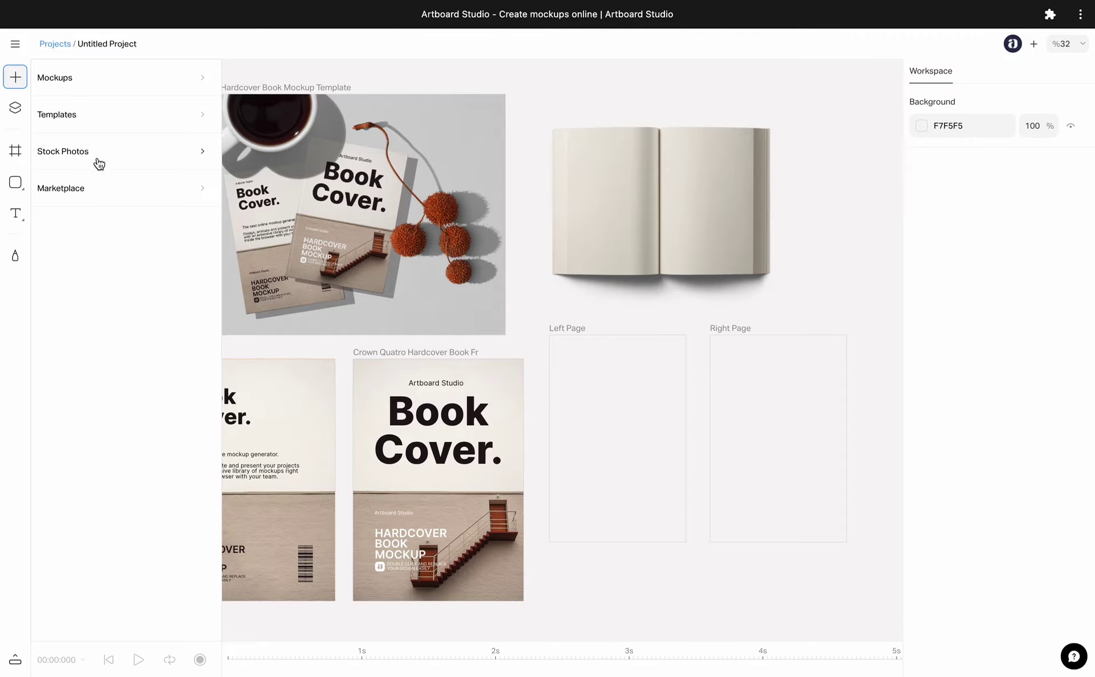
Go to Mockups and open the Packaging category of cups, pouches, bags and boxes
left_click(24, 85)
left_click(62, 86)
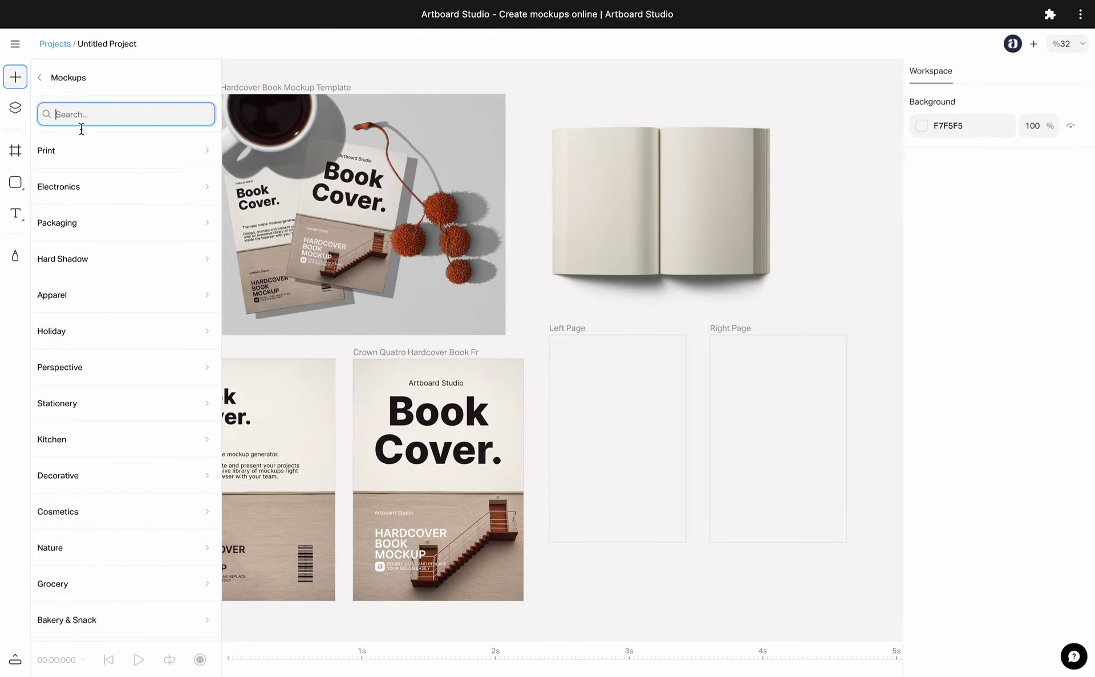
scroll(86, 196, "down", 2)
scroll(86, 196, "up", 2)
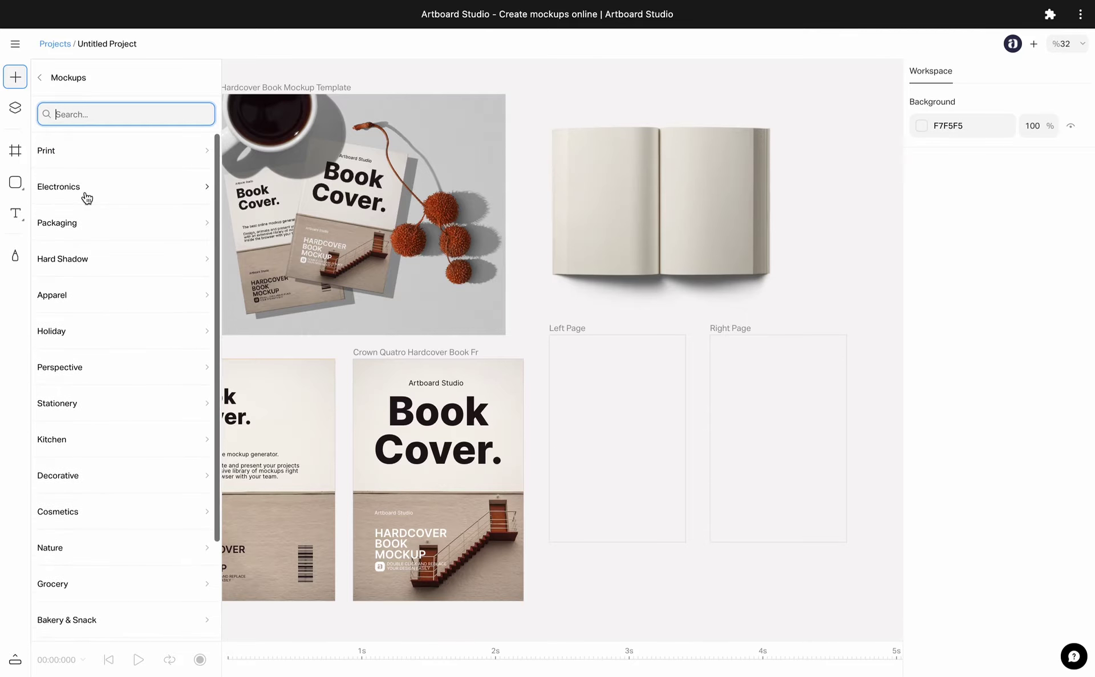
left_click(83, 223)
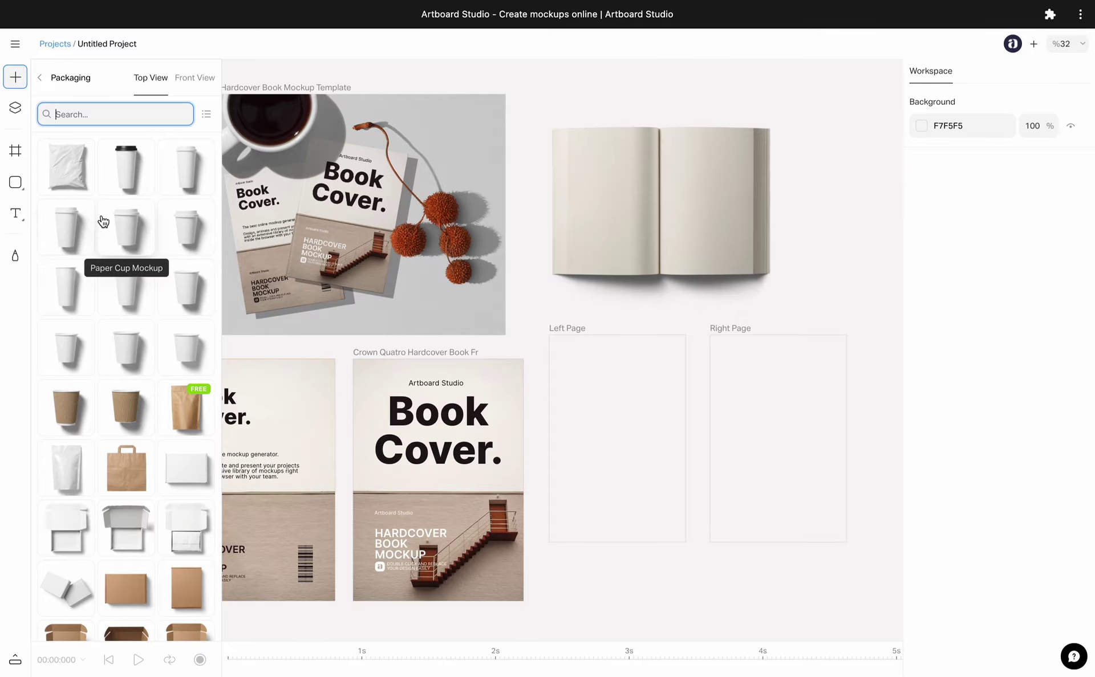
Widen the mockup browser and compare list and grid layouts, ending on grid
left_click(111, 115)
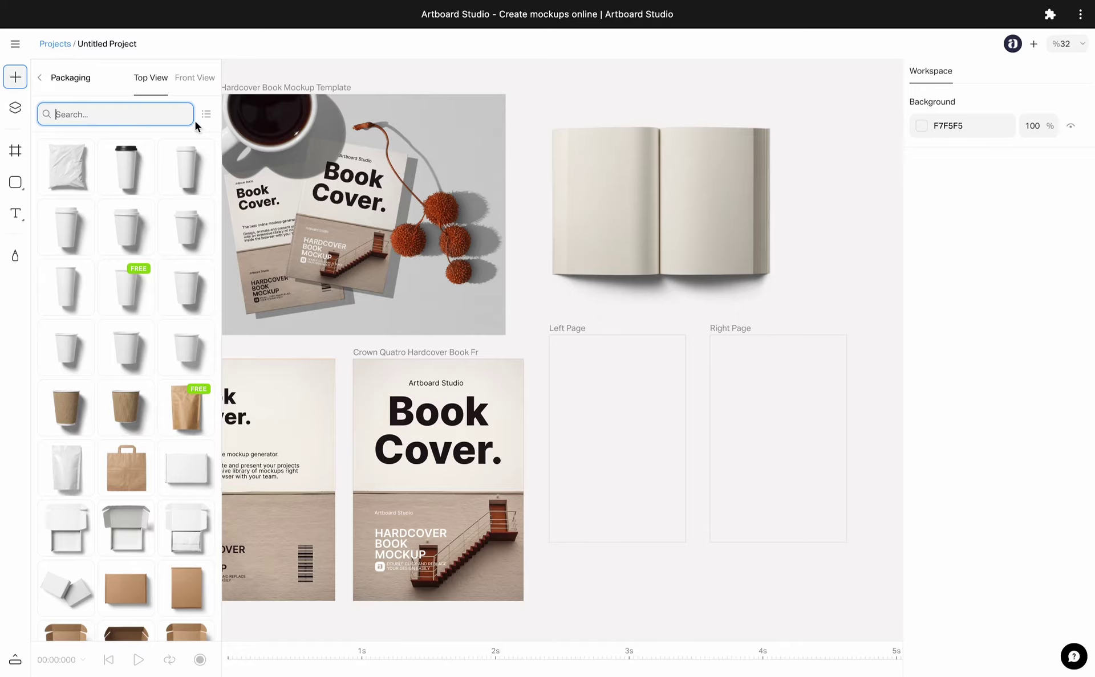
left_click_drag(221, 126, 471, 129)
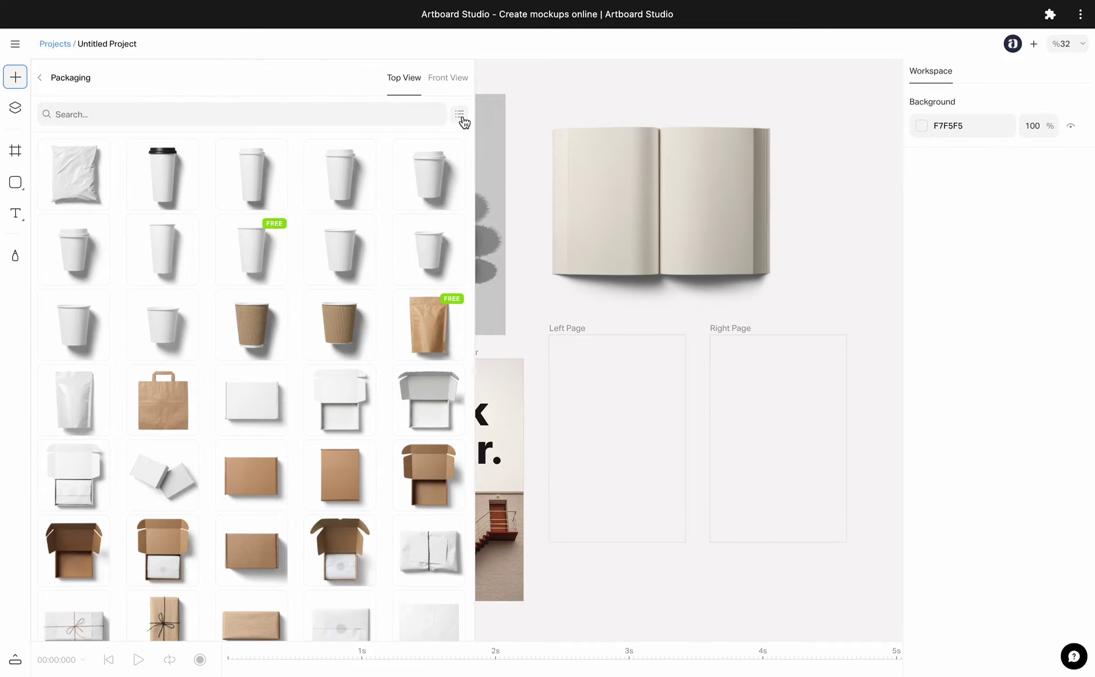
left_click(460, 115)
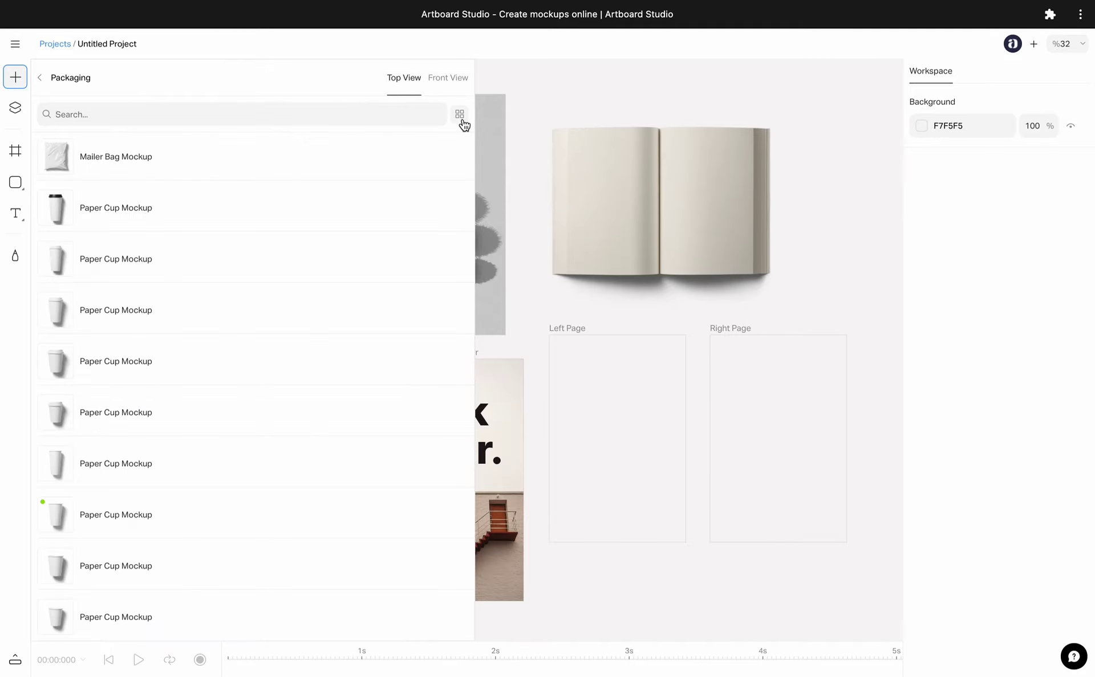
left_click(459, 114)
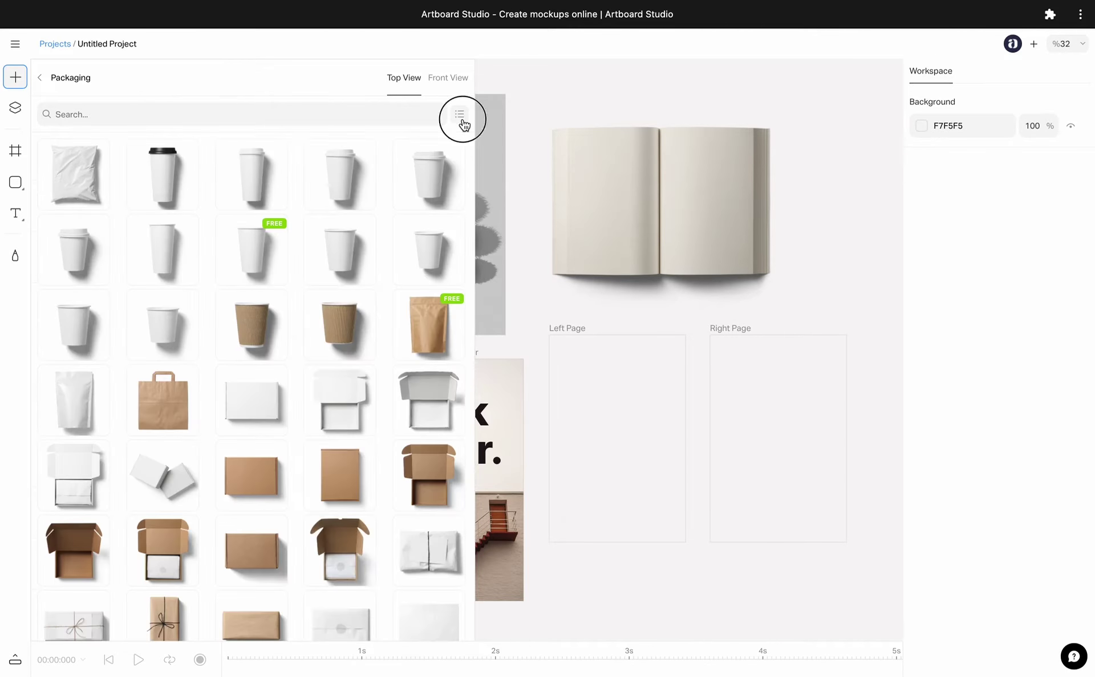
left_click(460, 114)
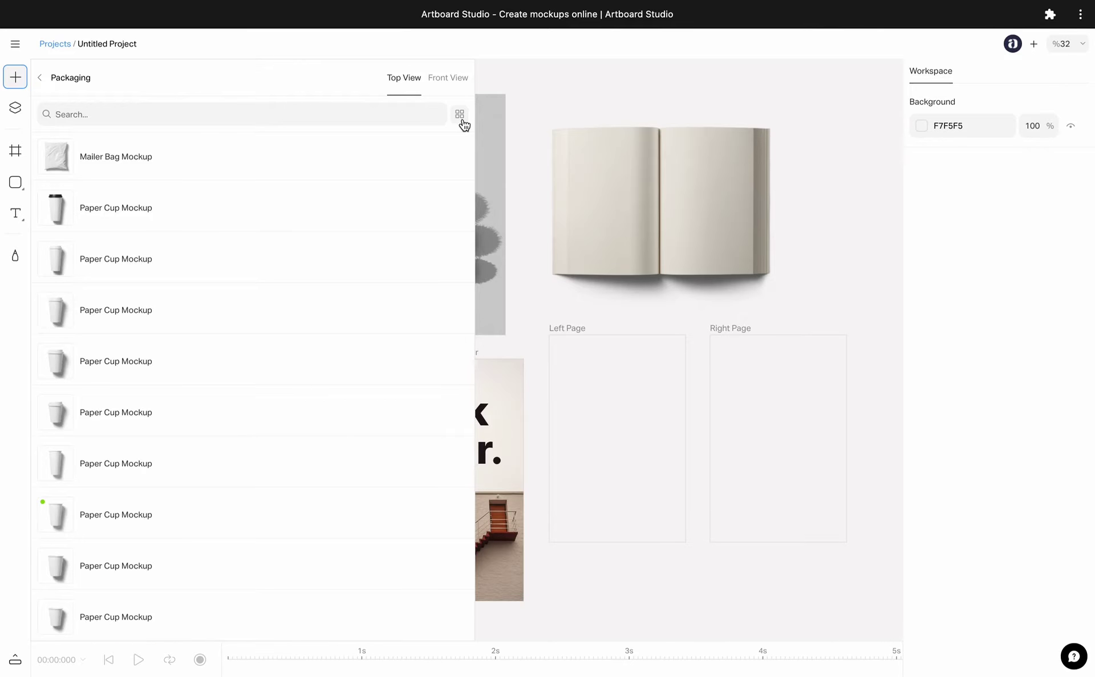
left_click(460, 115)
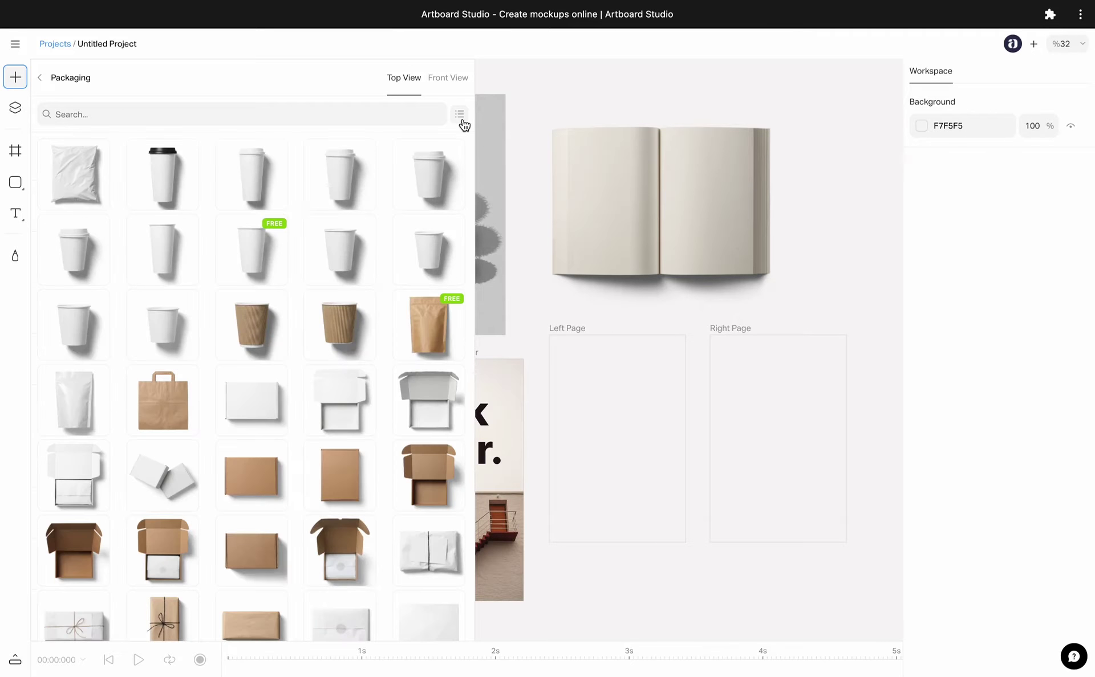
Compare the Front View and Top View packaging tabs, ending on Top View
left_click(454, 91)
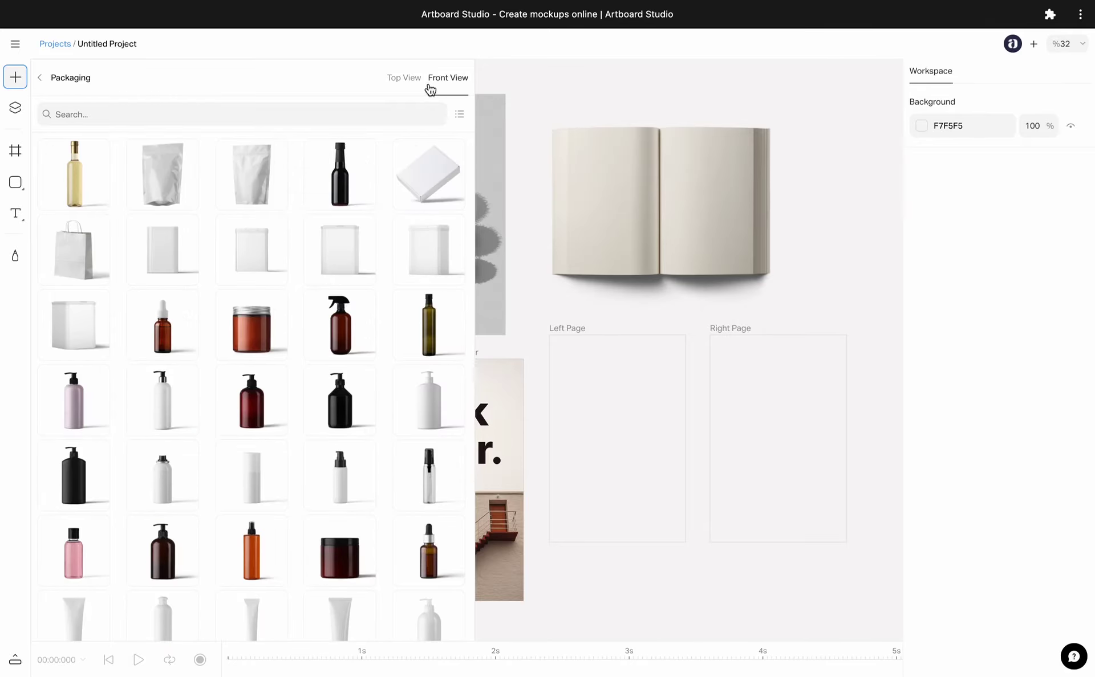
left_click(396, 86)
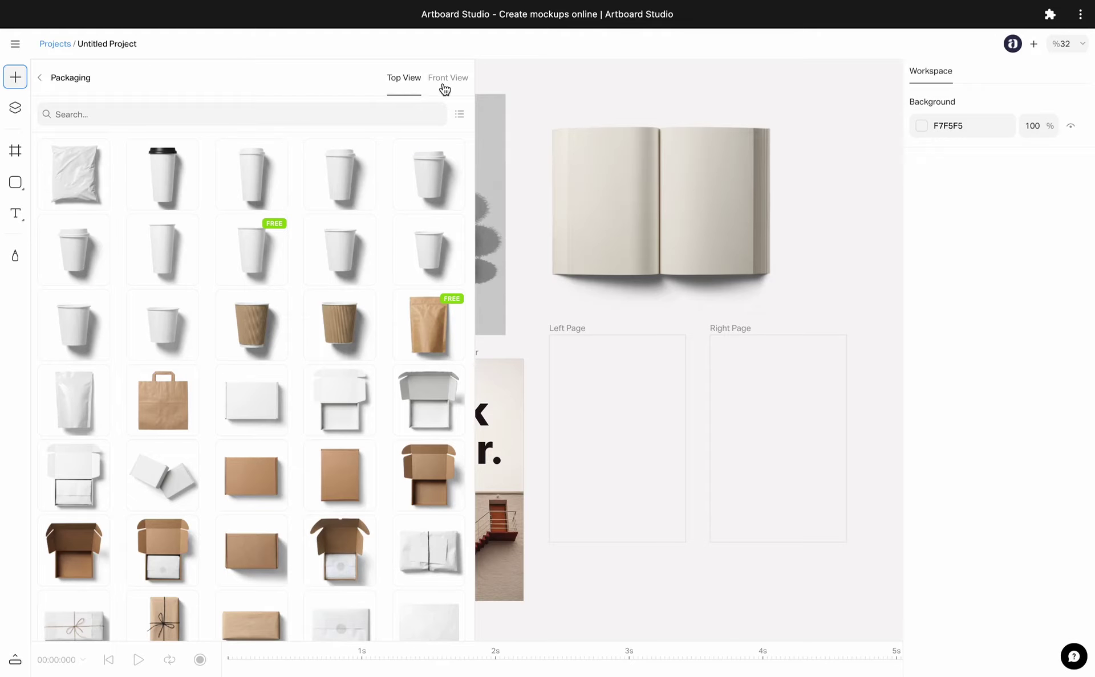
left_click(444, 90)
left_click(411, 90)
Narrow the browser, then add the open-book mockup, enlarge it and move it slightly lower
left_click_drag(475, 94, 244, 96)
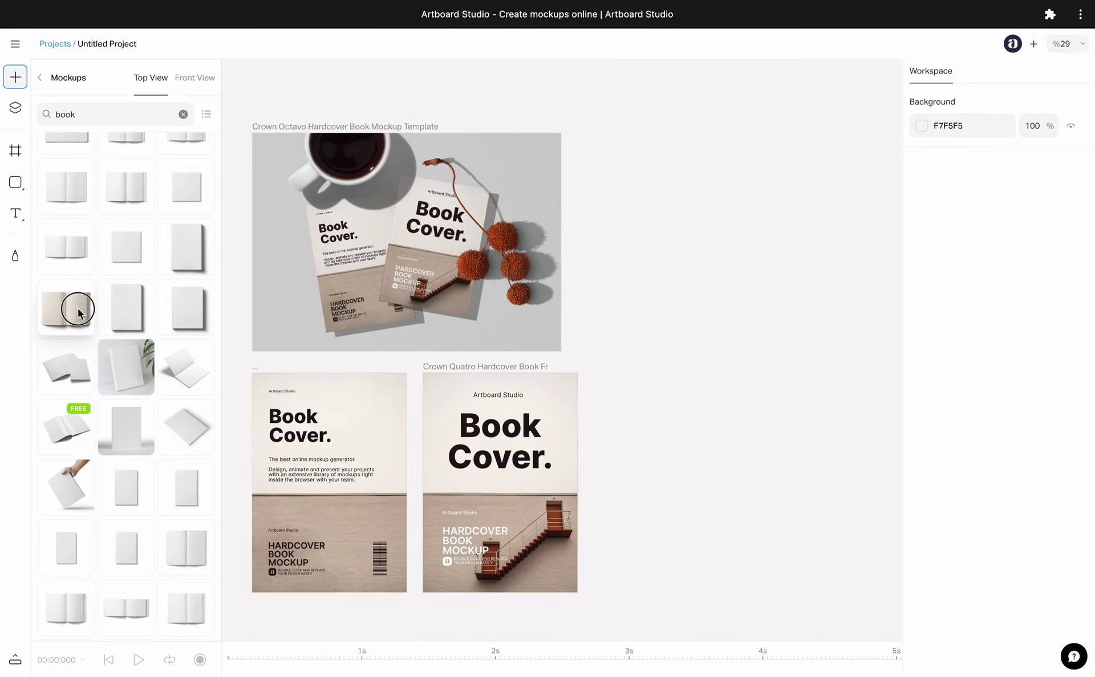
left_click_drag(77, 310, 743, 226)
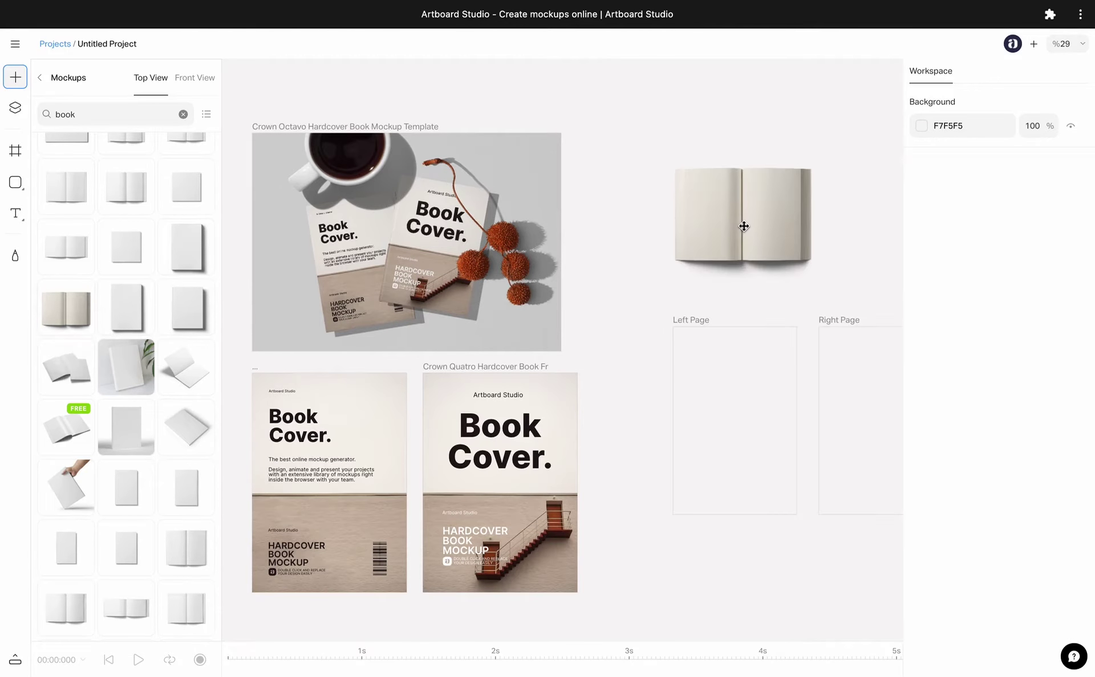
left_click(744, 226)
left_click_drag(815, 167, 885, 115)
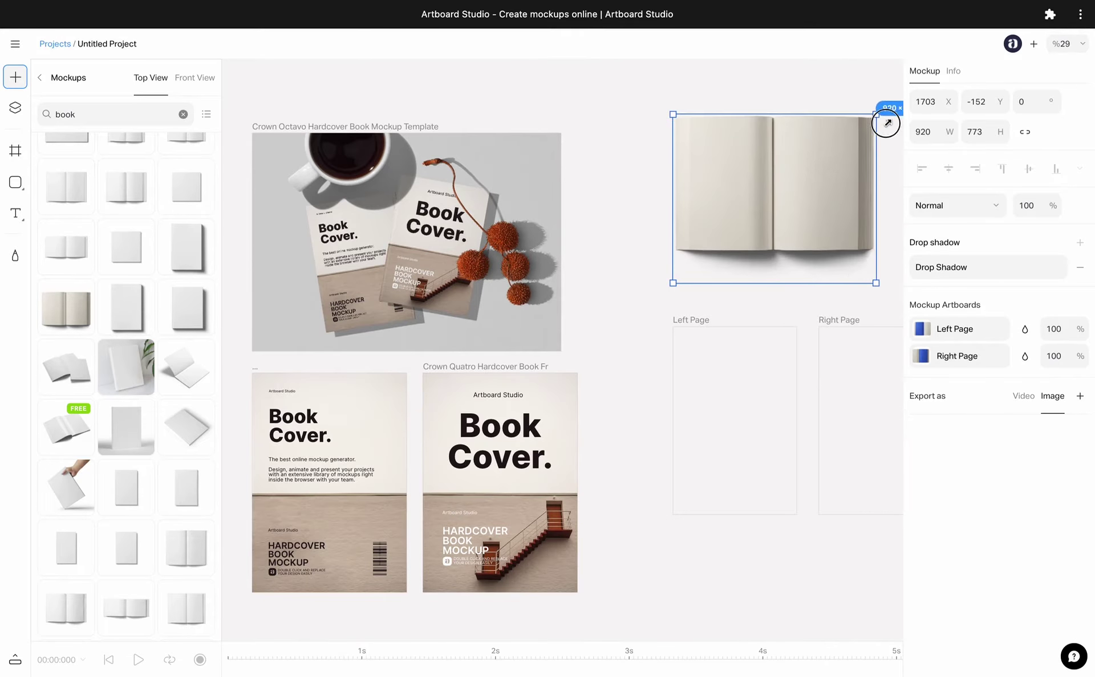
scroll(753, 196, "right", 5)
left_click(779, 236)
left_click(674, 209)
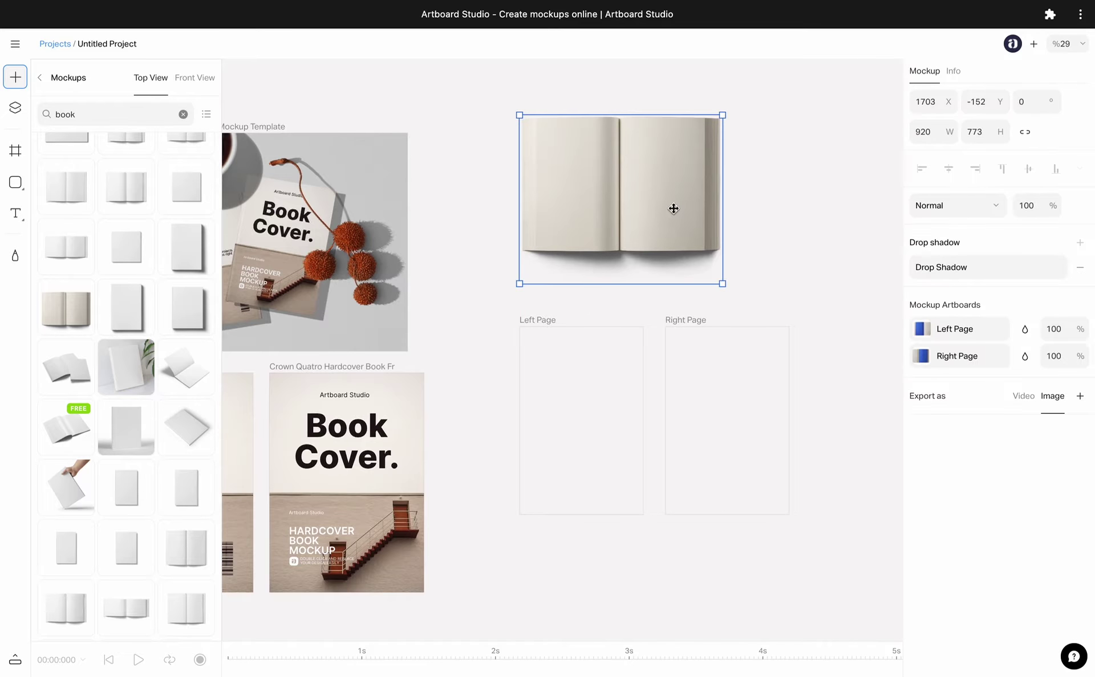
left_click_drag(673, 204, 674, 215)
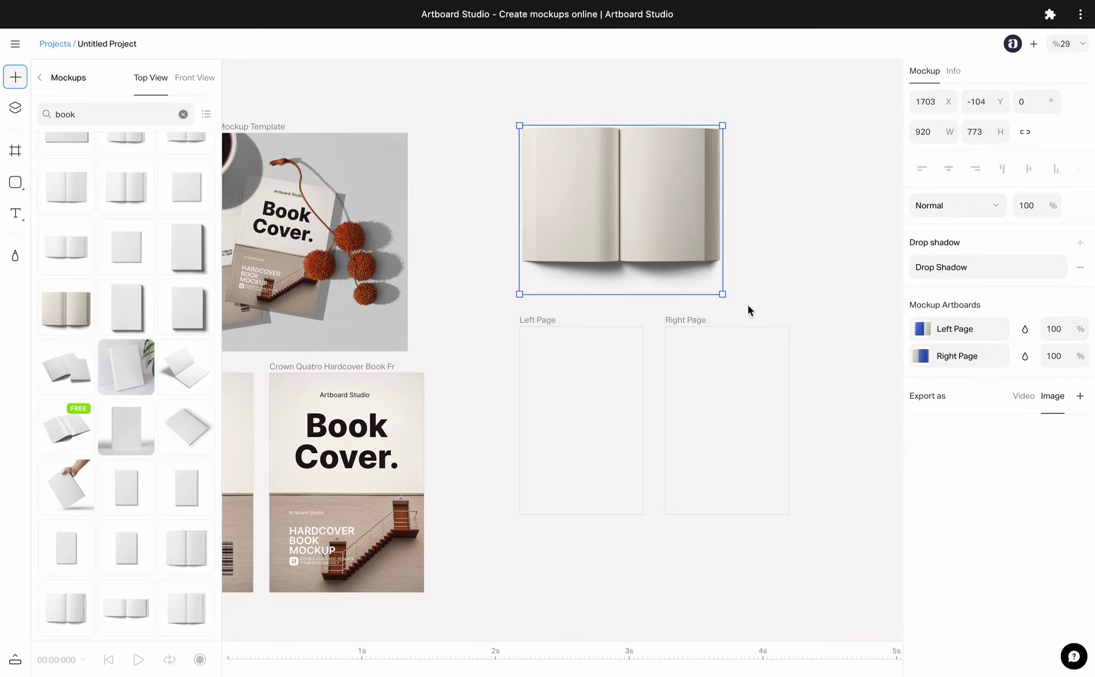
Move the Text heading and copy into the Left Page artboard, near its top
left_click(548, 318)
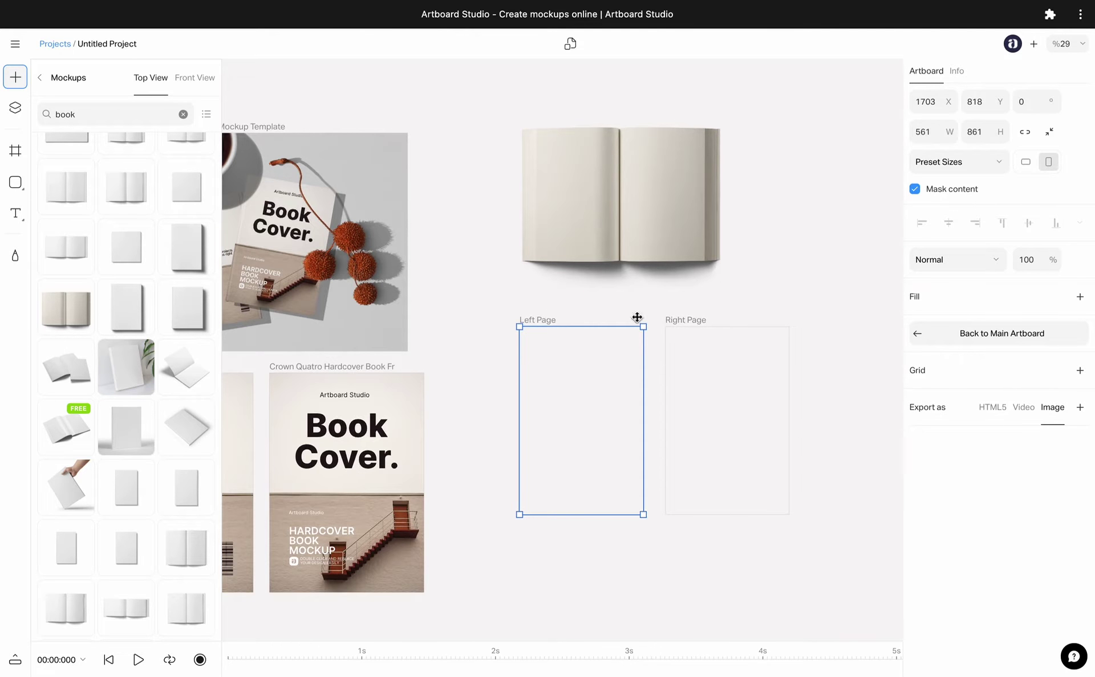
left_click(678, 320)
scroll(678, 320, "up", 2)
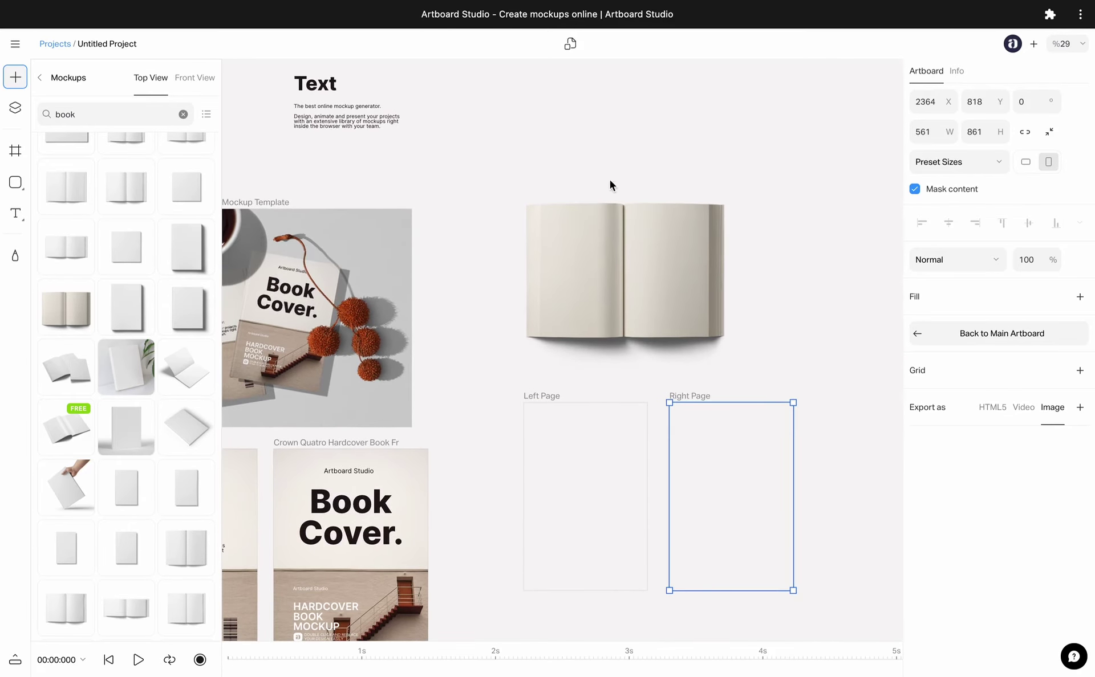
left_click_drag(569, 155, 260, 87)
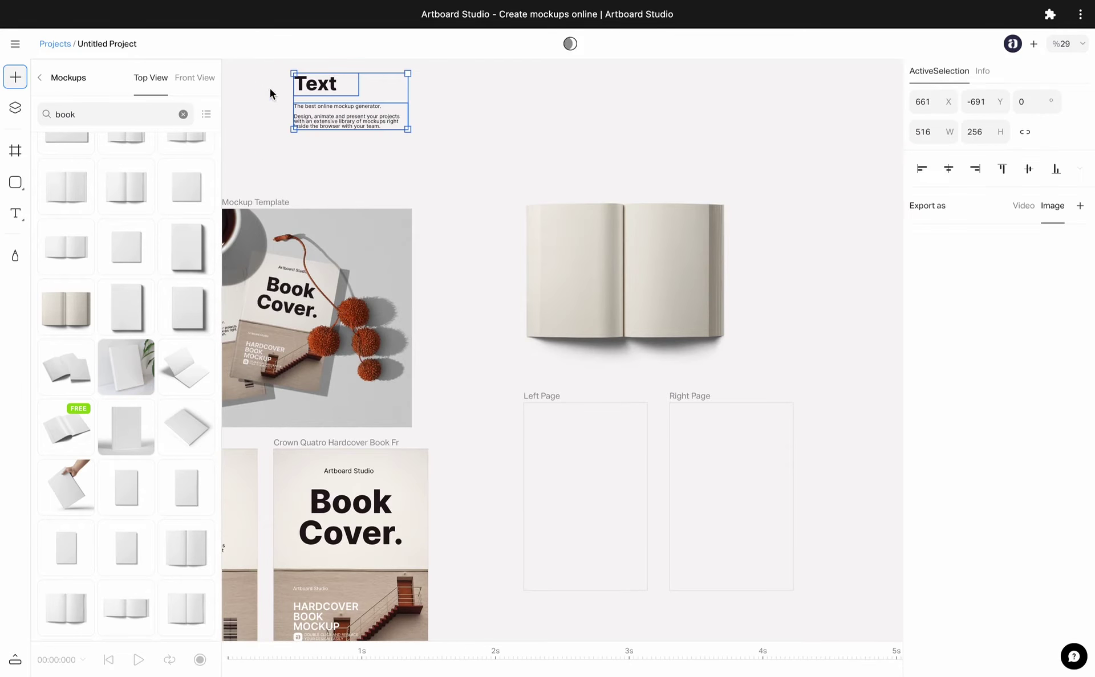
left_click_drag(331, 118, 565, 515)
scroll(613, 291, "up", 3)
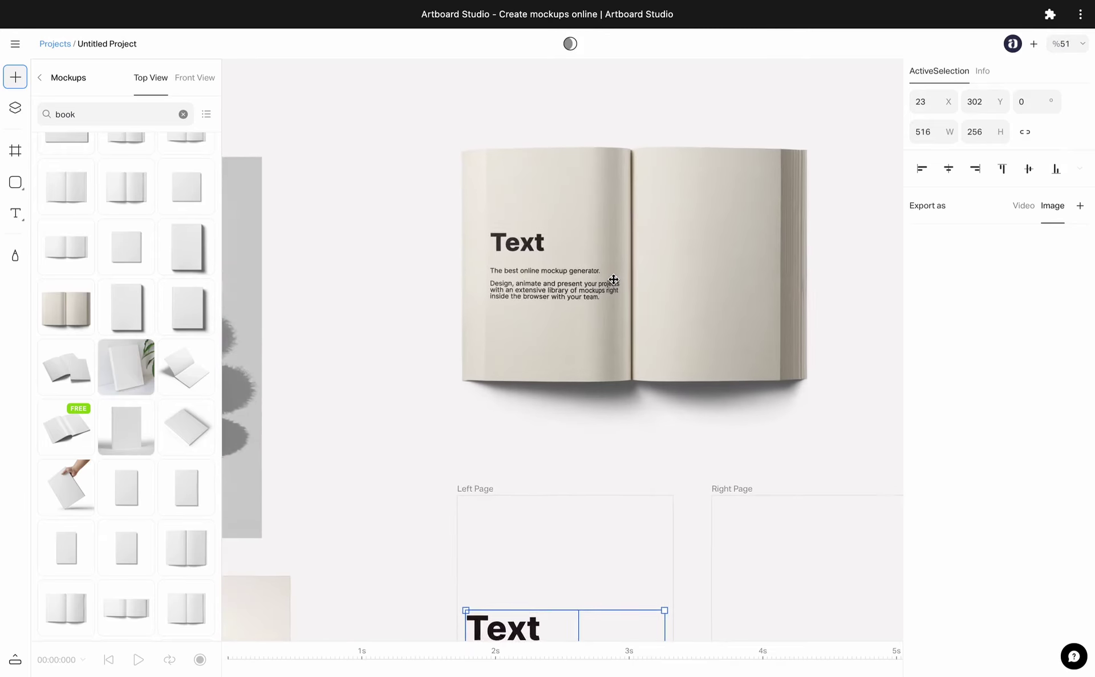
scroll(614, 292, "down", 1)
left_click_drag(533, 569, 535, 496)
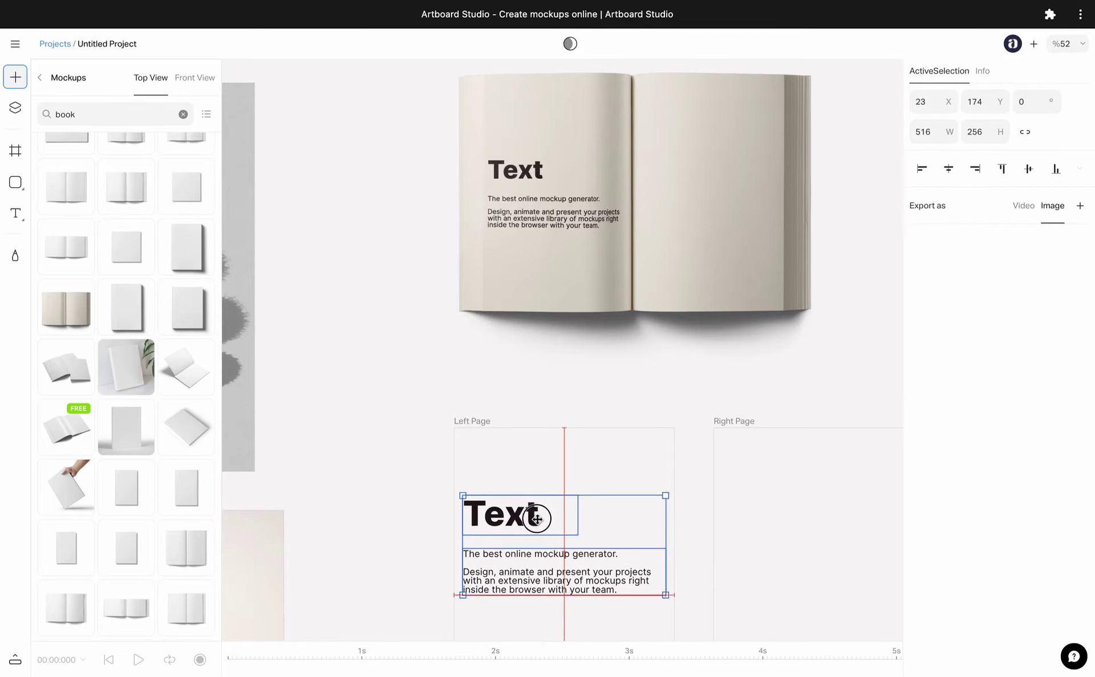
scroll(536, 500, "up", 1)
scroll(485, 463, "down", 3)
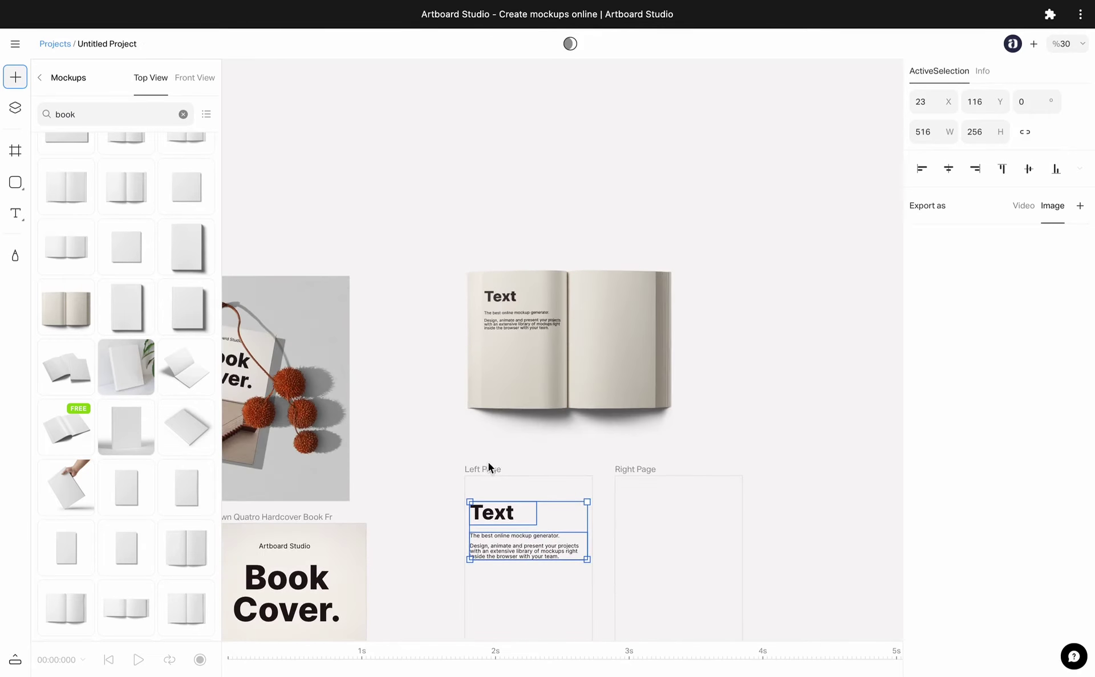
mouse_move(749, 439)
left_mouse_down()
mouse_move(734, 372)
mouse_move(691, 323)
left_mouse_up()
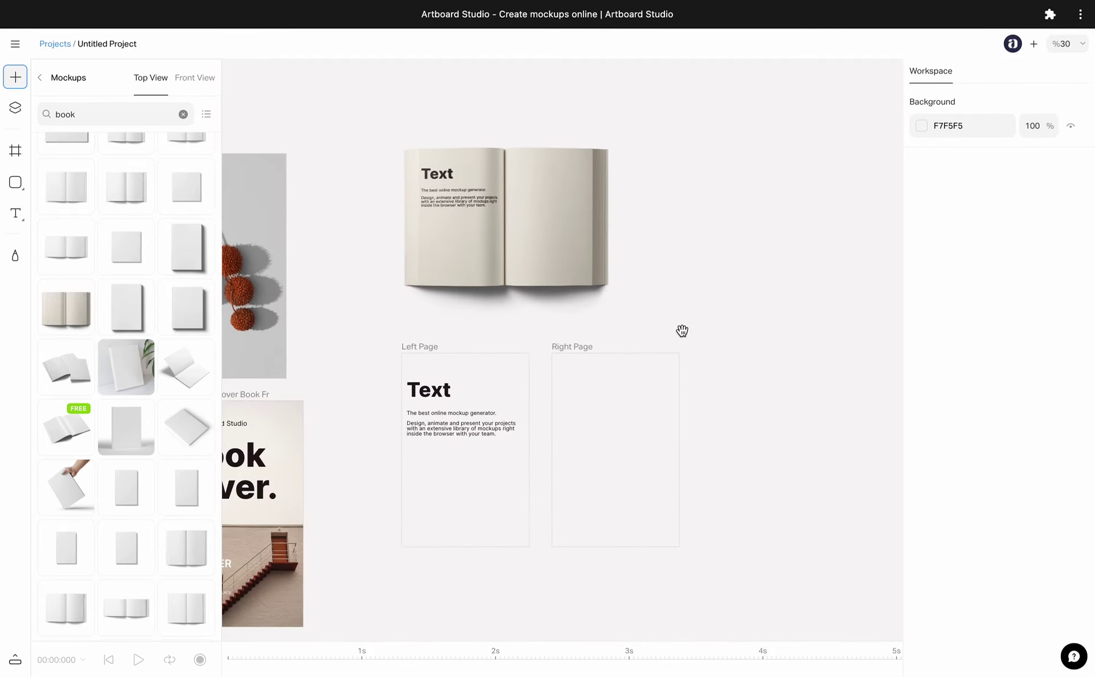
Move the open-book mockup right and apply Organize Mockup Artboards to place its pages beneath
left_click(576, 259)
mouse_move(504, 241)
left_mouse_down()
mouse_move(603, 218)
mouse_move(636, 231)
mouse_move(455, 198)
mouse_move(752, 246)
left_mouse_up()
scroll(582, 292, "down", 2)
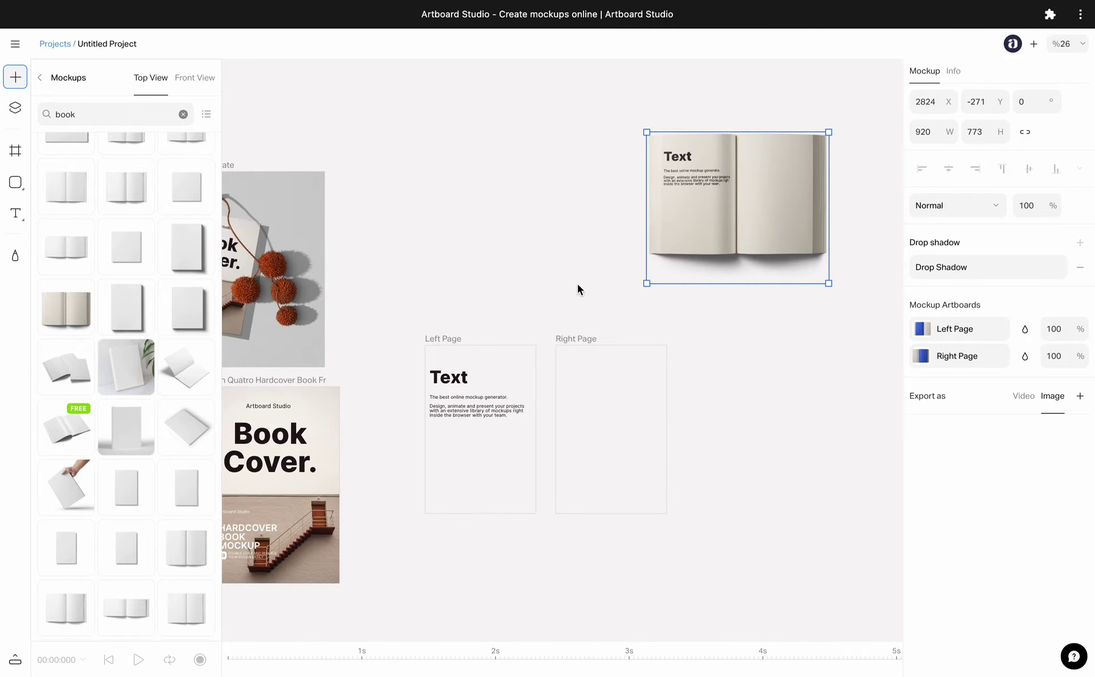
scroll(780, 208, "up", 5)
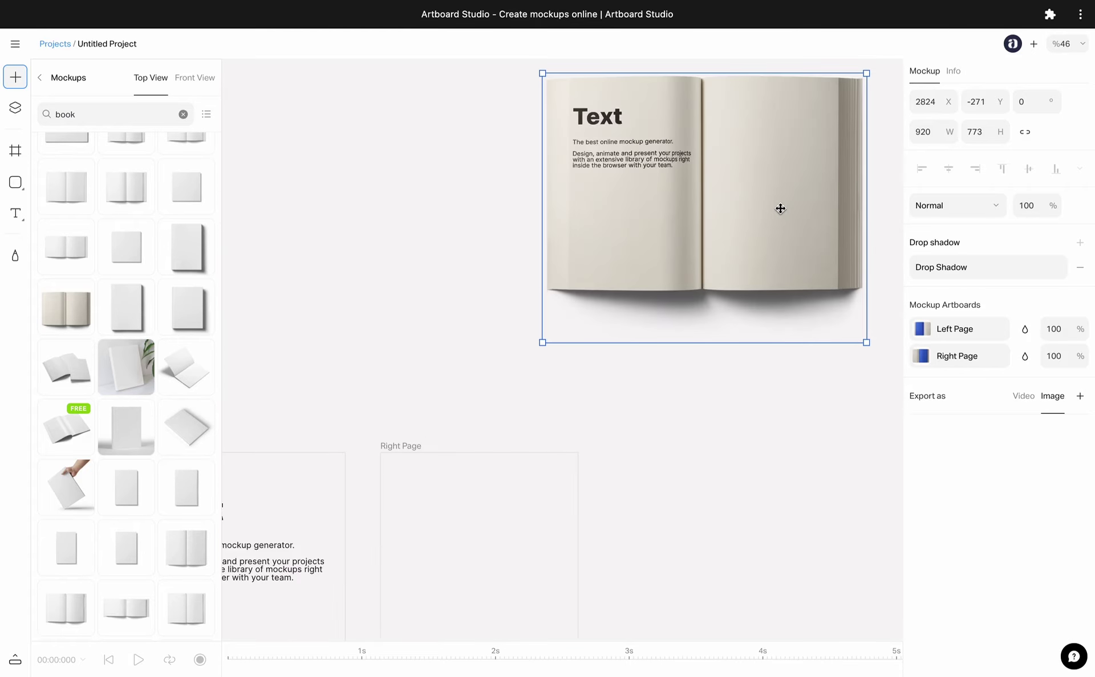
scroll(781, 208, "up", 3)
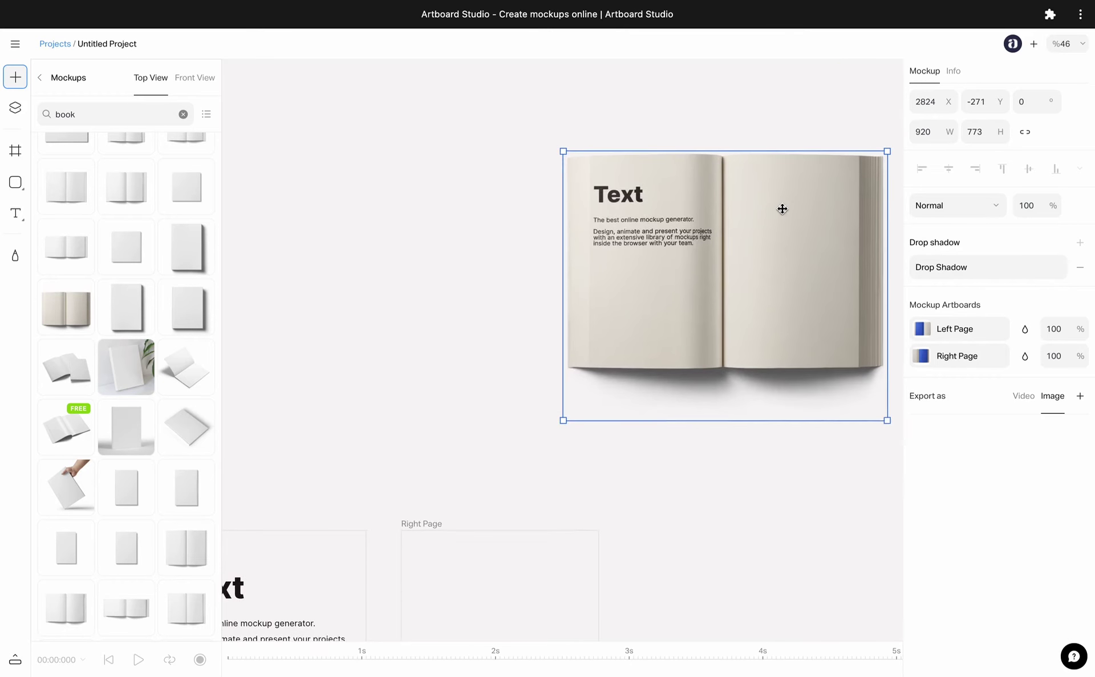
right_click(782, 208)
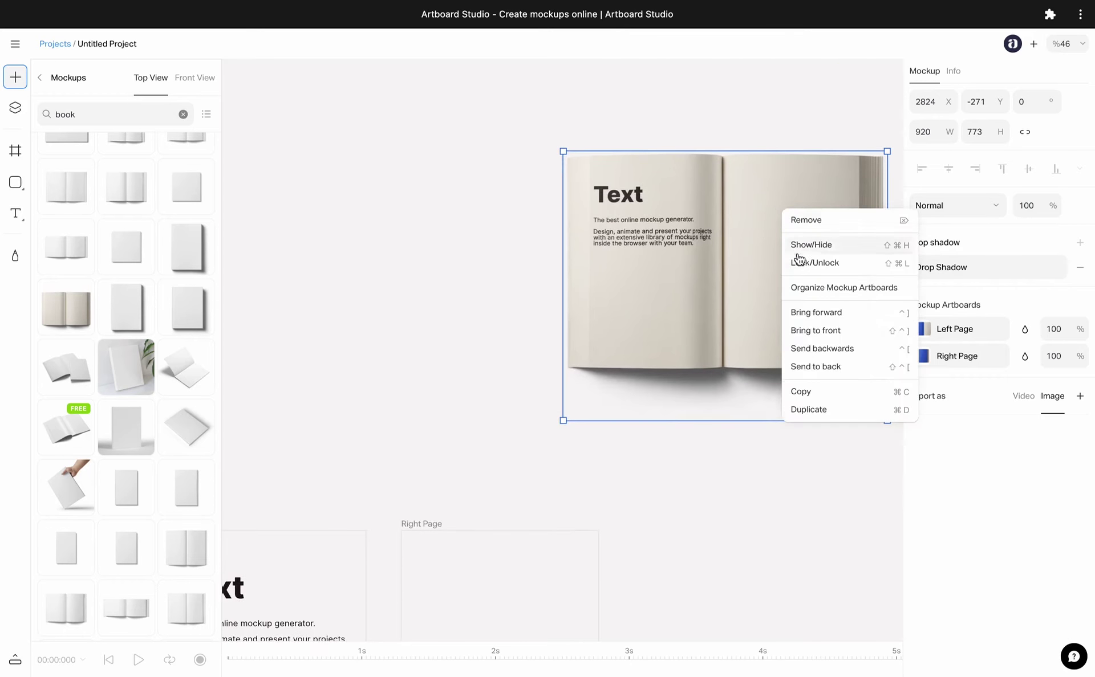
left_click(820, 292)
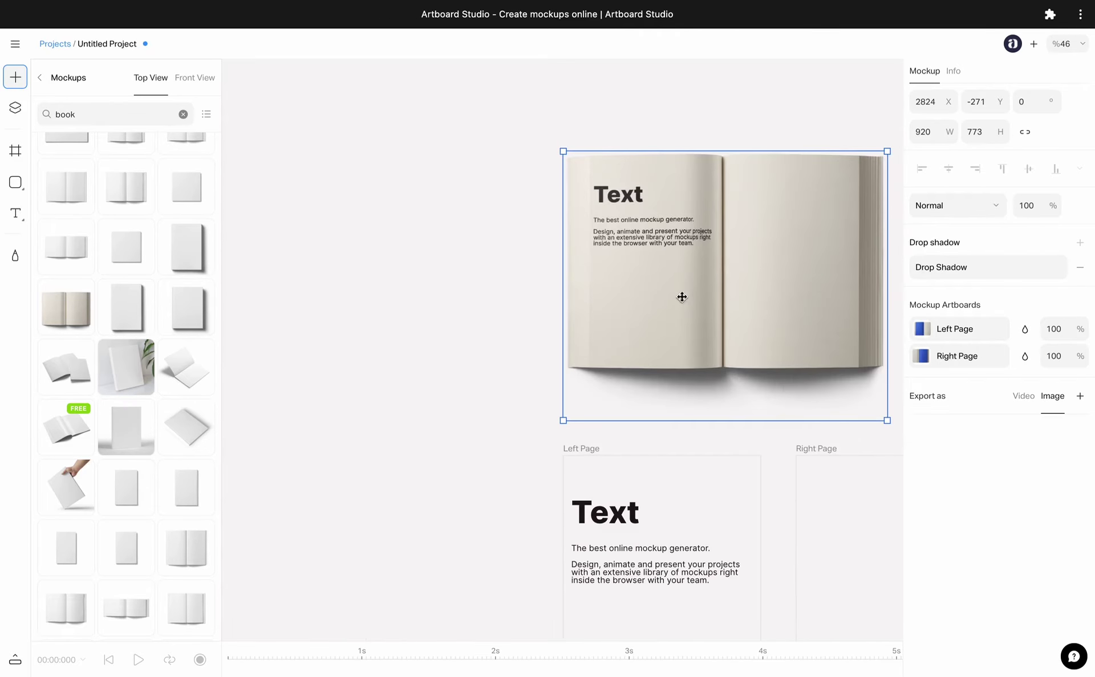
scroll(676, 297, "down", 2)
scroll(676, 296, "right", 2)
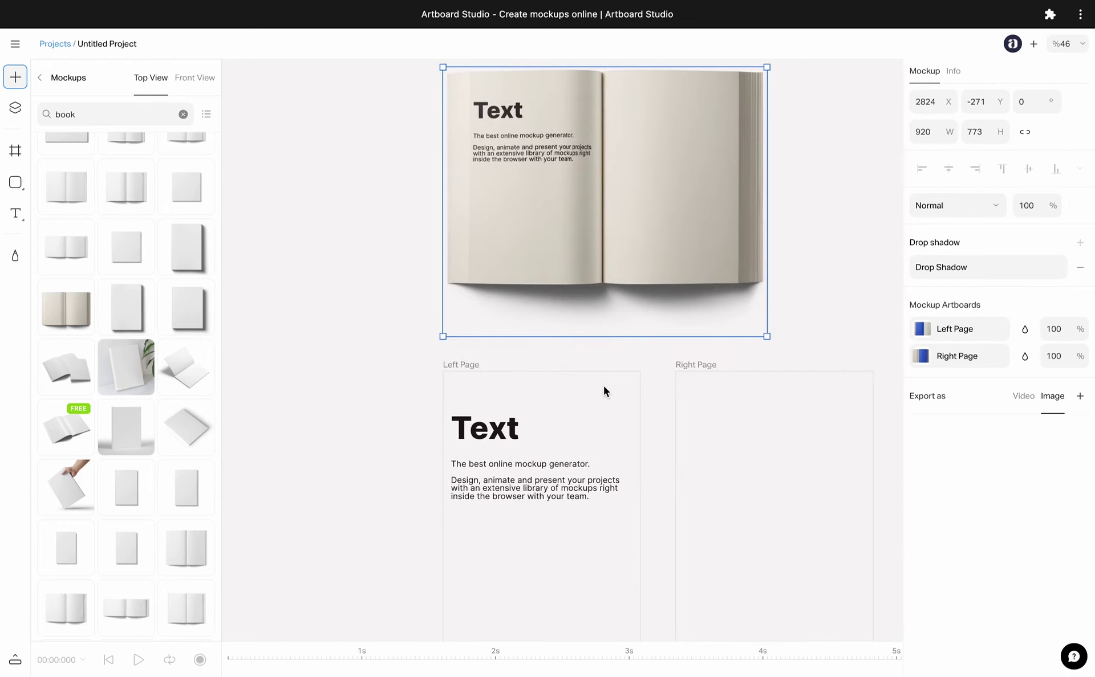
Delete the open-book mockup, undo to restore it, then select the Octavo front cover
left_click(485, 345)
scroll(486, 345, "down", 2)
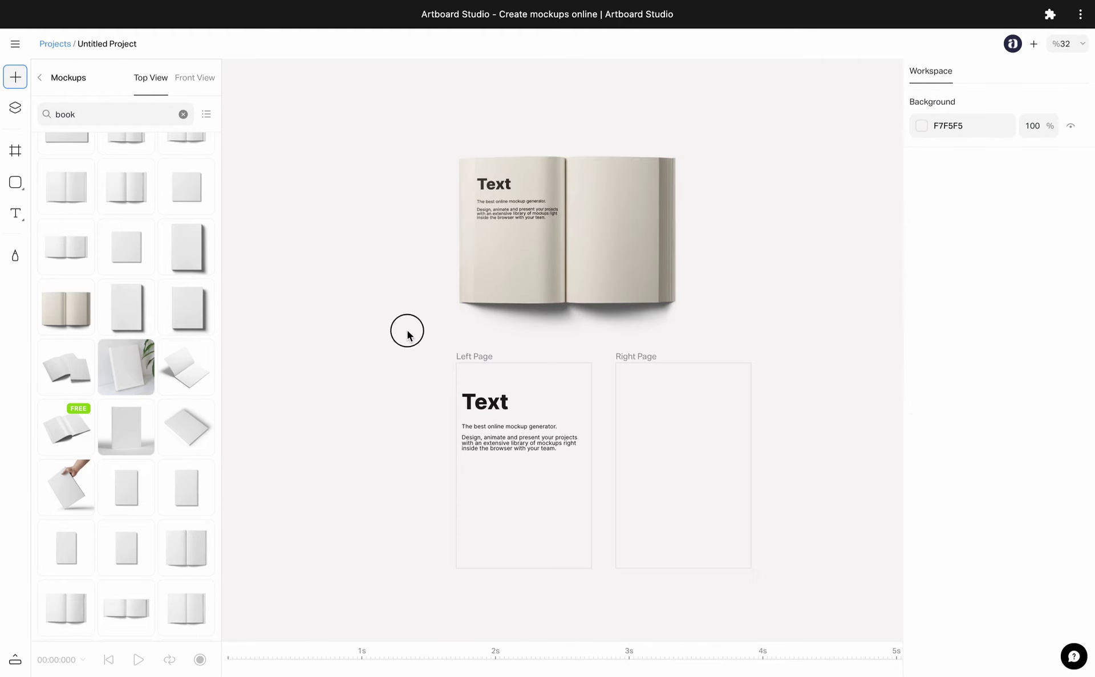
scroll(408, 330, "up", 1)
left_click_drag(605, 288, 605, 271)
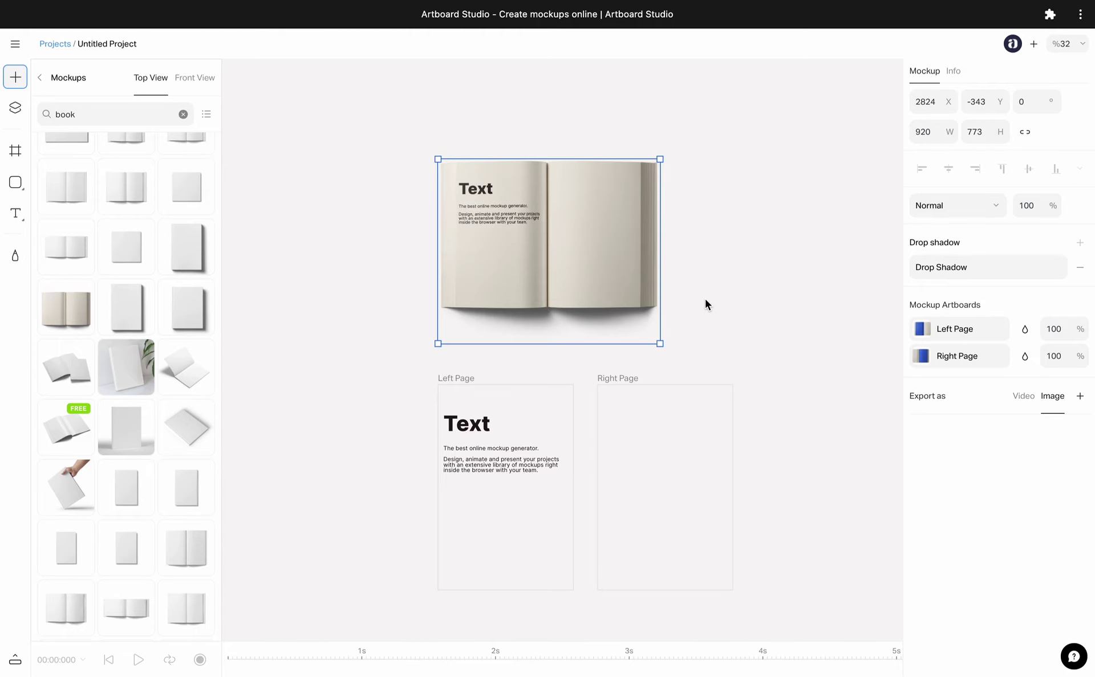
key("Delete")
key("ctrl+z")
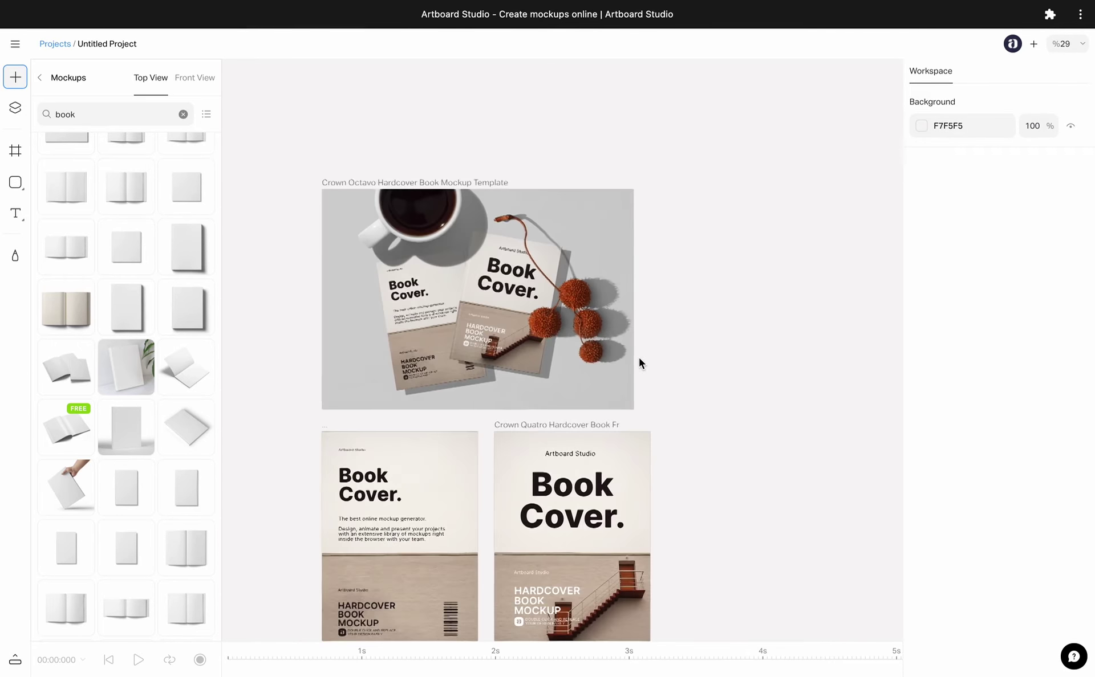
scroll(537, 291, "up", 5)
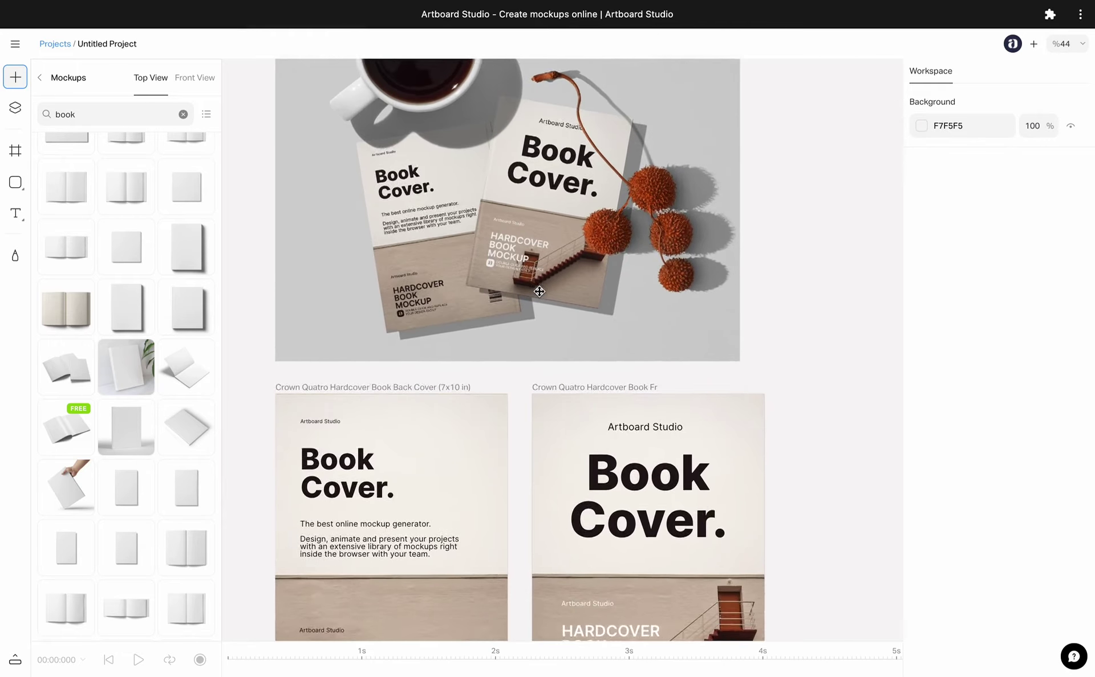
scroll(768, 316, "down", 2)
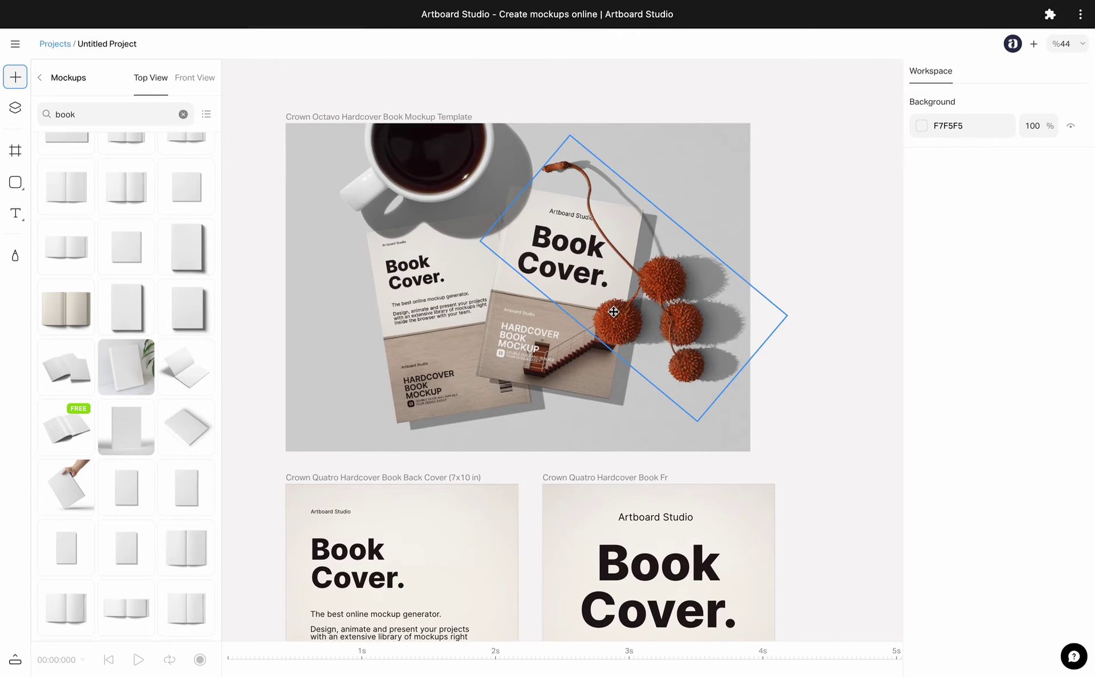
left_click(425, 311)
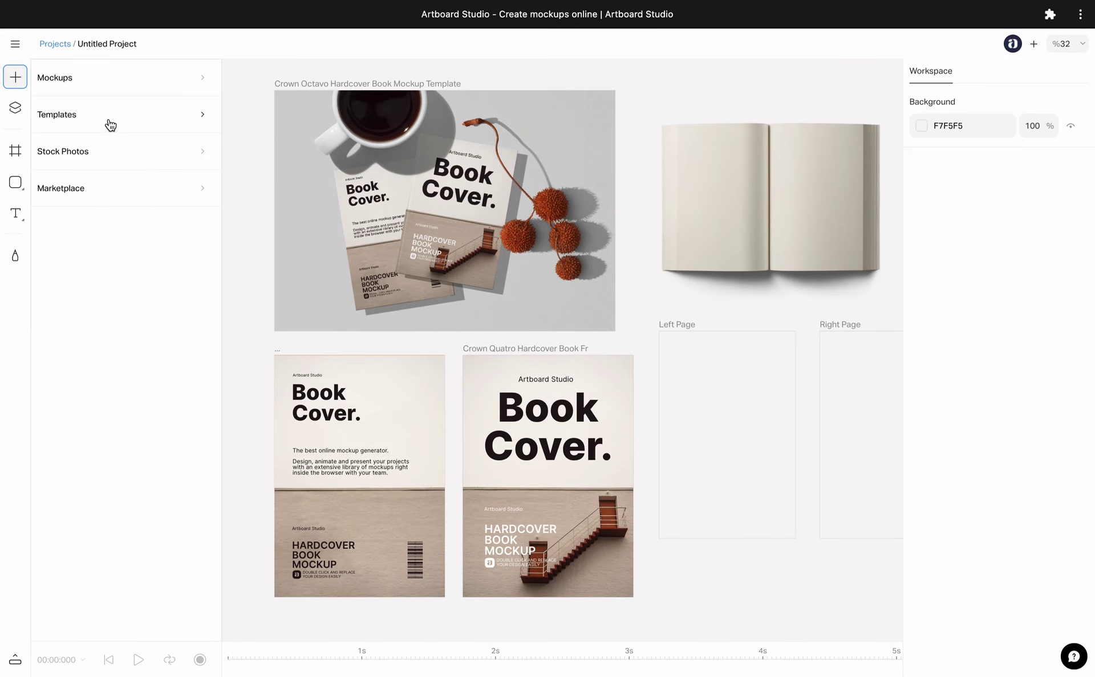
Show the Templates gallery, widen it to three columns and back, and start a search
left_click(109, 119)
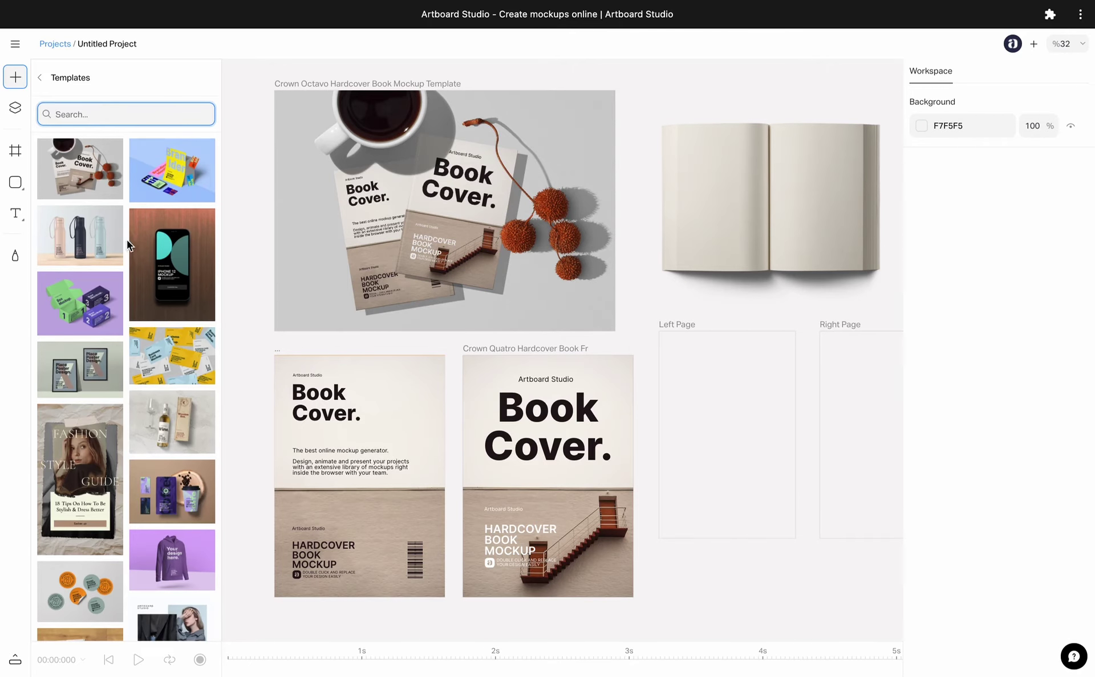
scroll(126, 240, "down", 5)
scroll(127, 239, "down", 2)
scroll(127, 238, "up", 1)
scroll(127, 239, "up", 6)
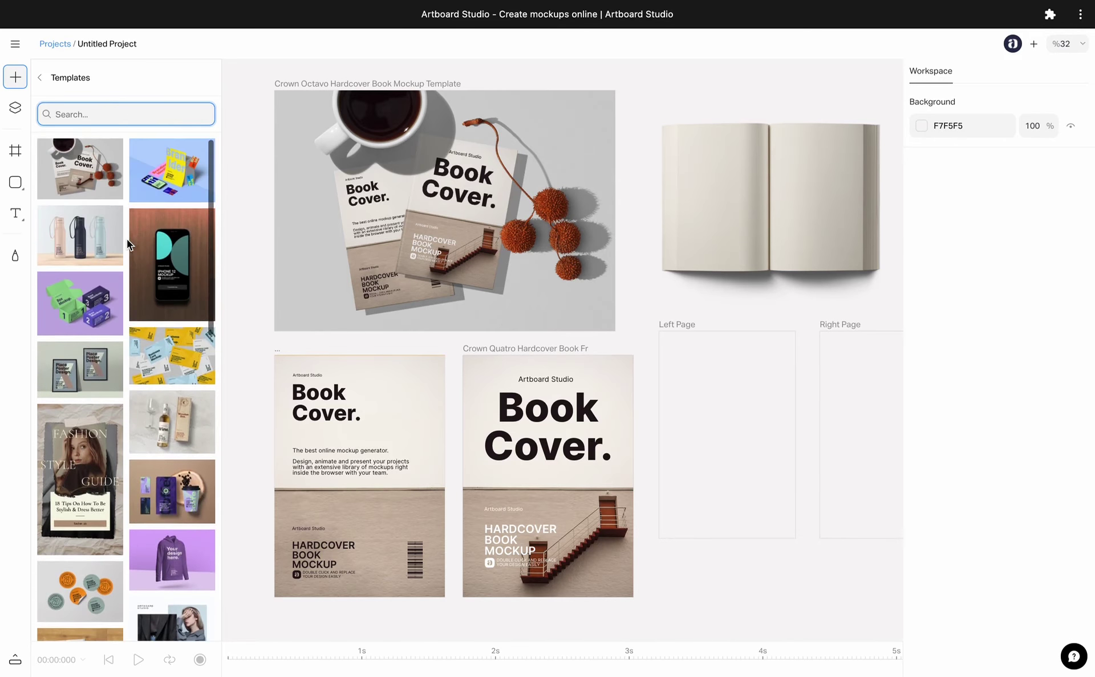
left_click_drag(221, 203, 351, 206)
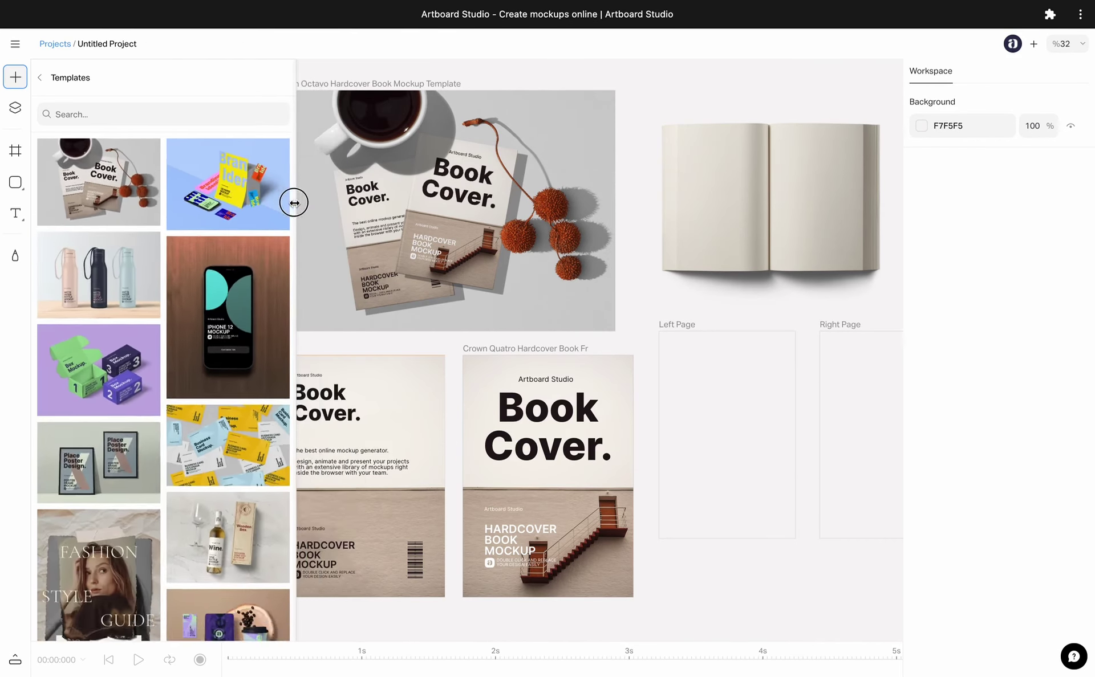
left_click_drag(349, 207, 221, 205)
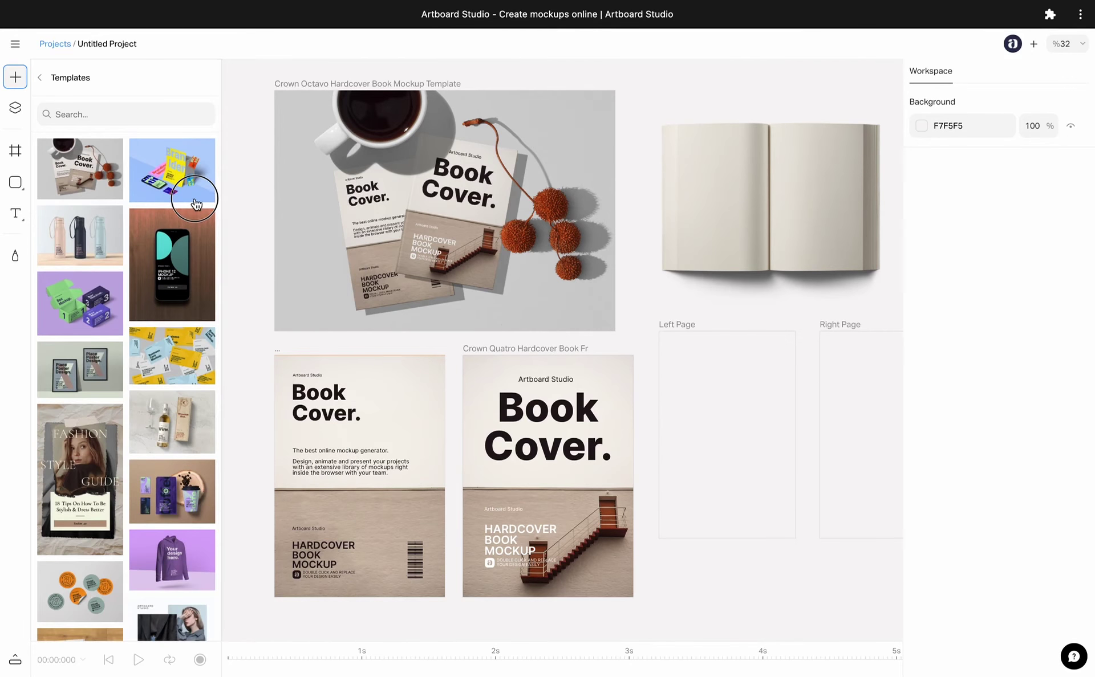
left_click(161, 114)
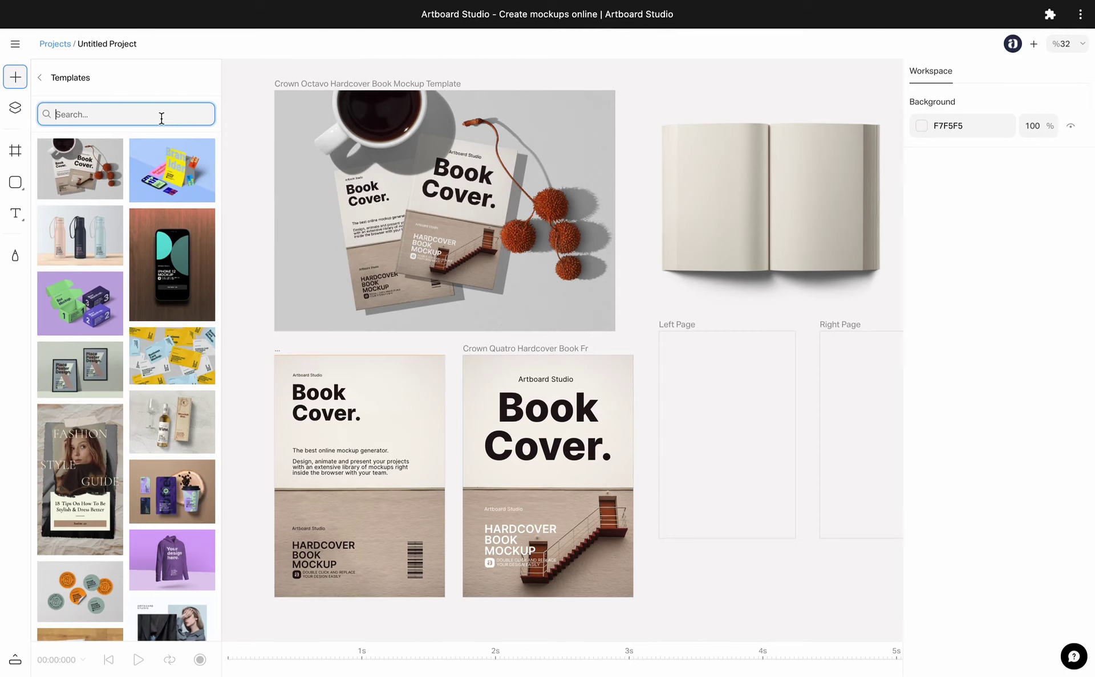
type("book")
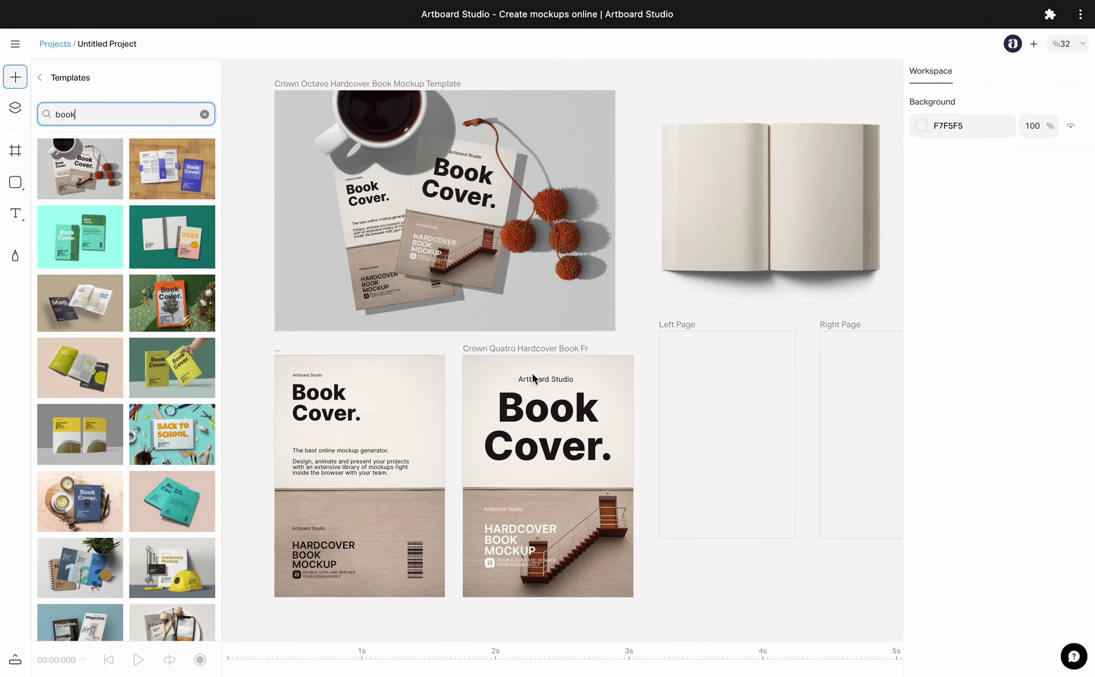
scroll(533, 379, "down", 5)
Place the yellow Hardcover Book Mockup Template on the canvas and reposition its artboard
left_click_drag(443, 467, 622, 524)
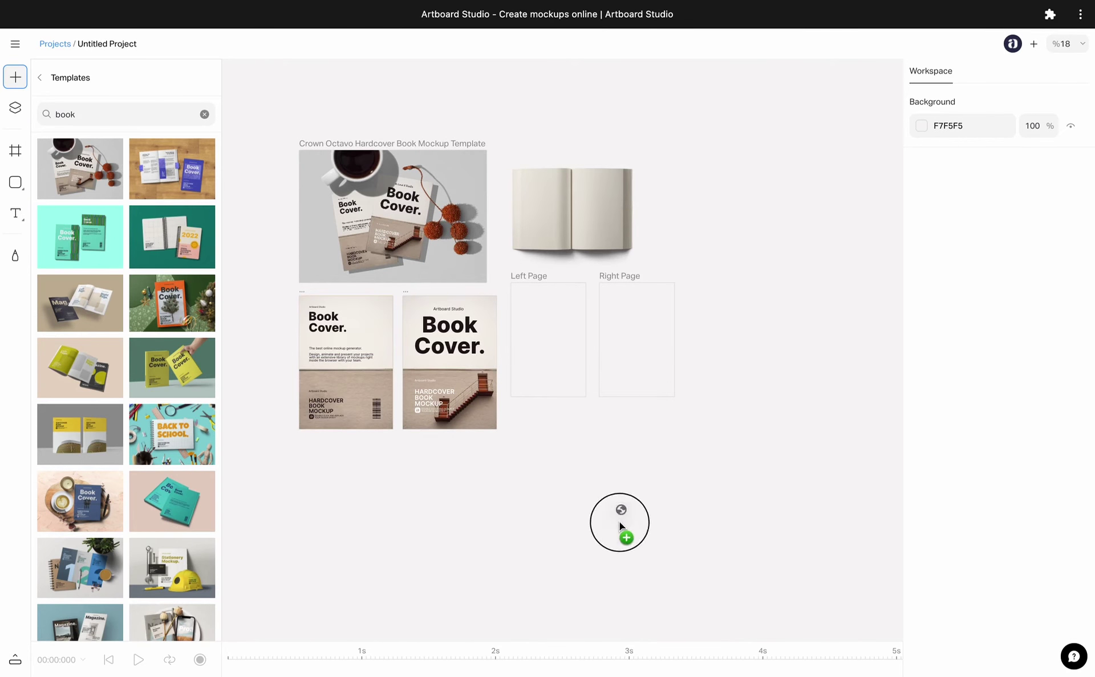
scroll(660, 555, "down", 3)
scroll(661, 552, "up", 3)
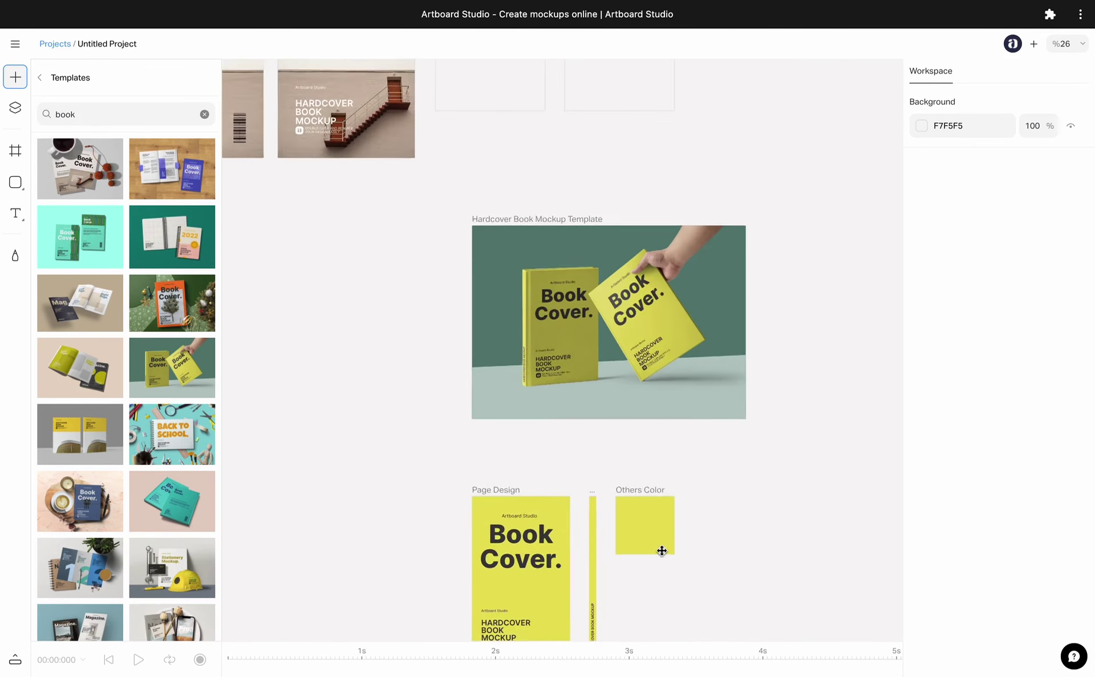
scroll(661, 551, "down", 2)
scroll(470, 239, "down", 2)
scroll(488, 176, "down", 1)
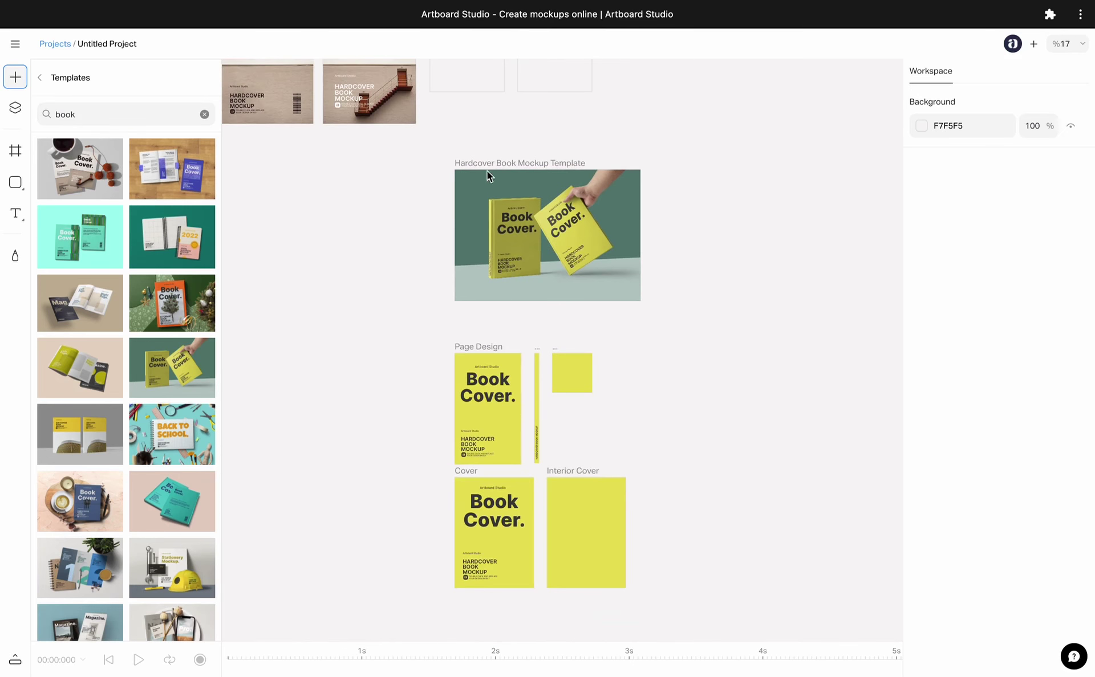
mouse_move(494, 167)
left_mouse_down()
mouse_move(680, 161)
mouse_move(498, 188)
left_mouse_up()
scroll(574, 303, "up", 1)
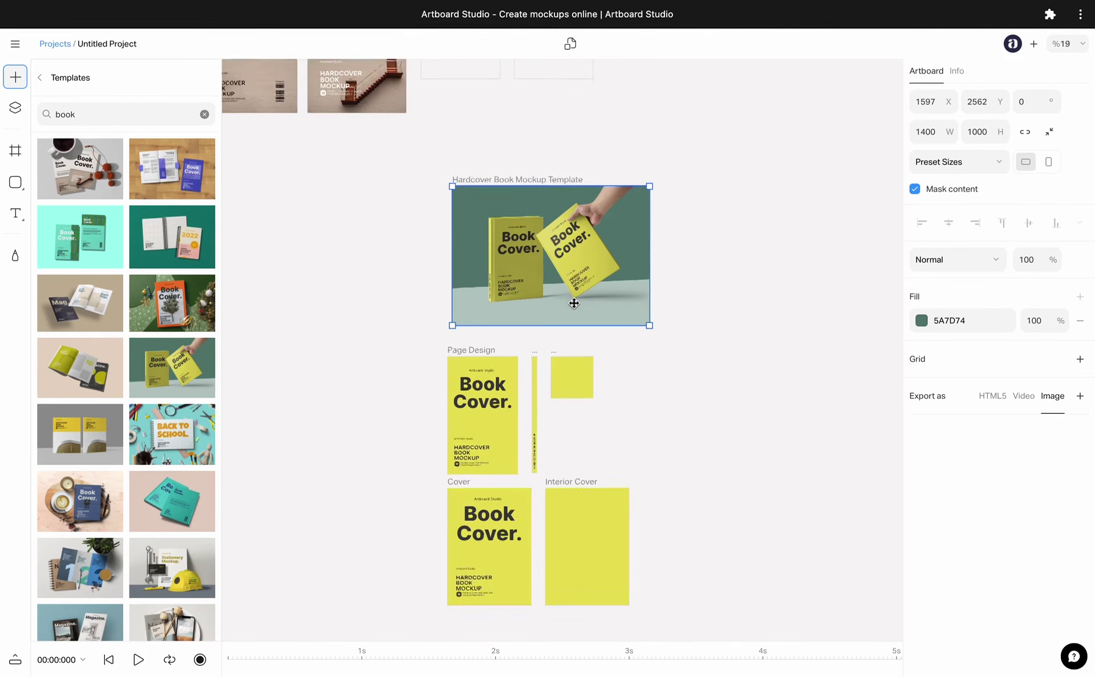
scroll(574, 304, "up", 1)
scroll(574, 304, "down", 1)
scroll(537, 168, "down", 2)
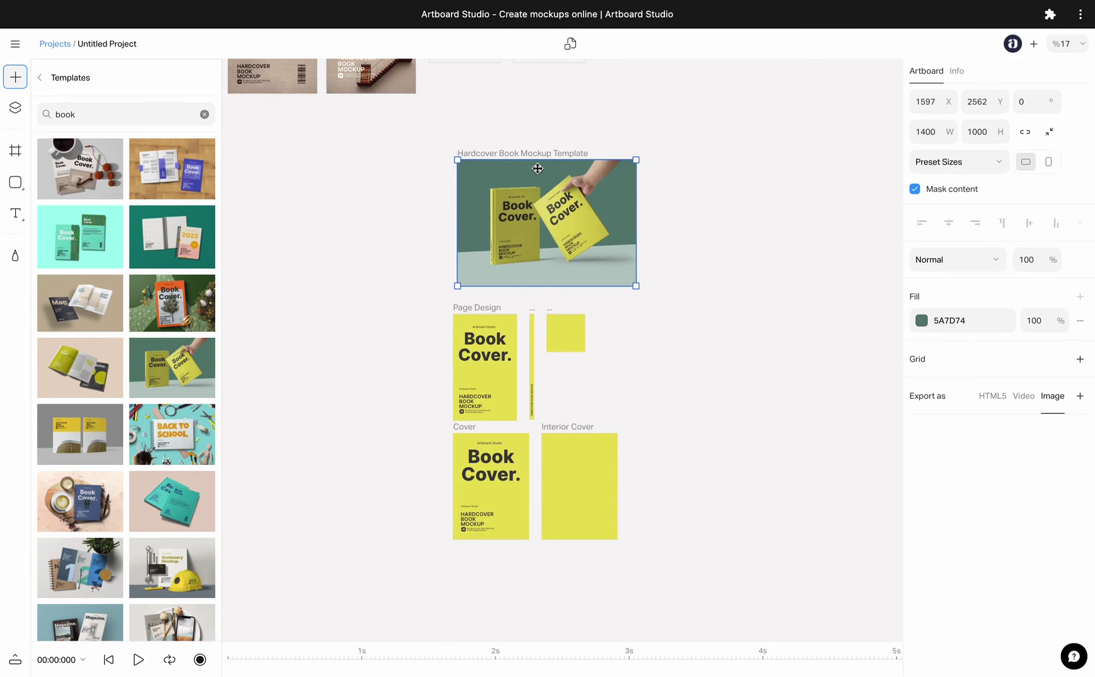
Move the mockup artboard up and right, organizing its page artboards beneath it
left_click_drag(530, 154, 768, 122)
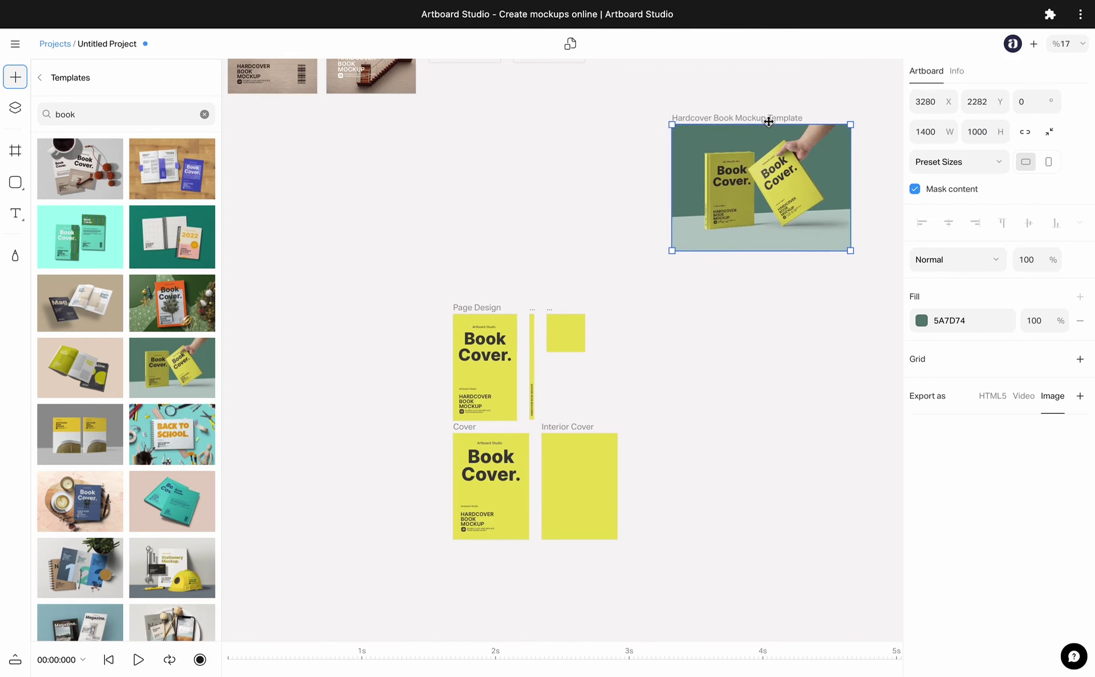
scroll(769, 120, "up", 2)
right_click(753, 120)
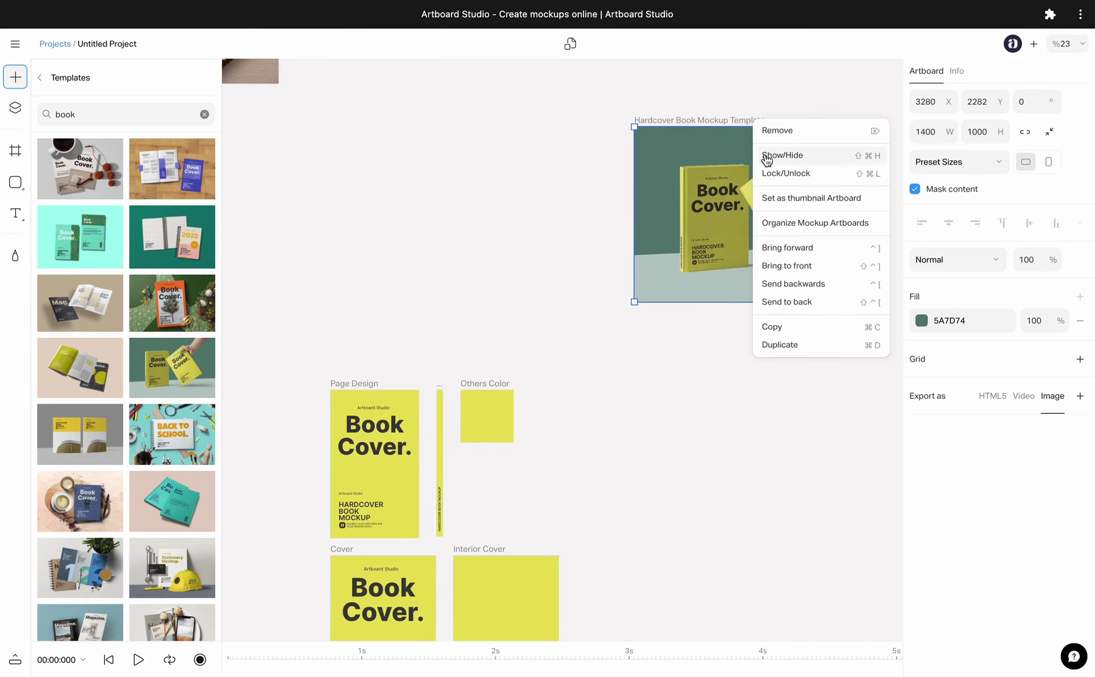
left_click(784, 227)
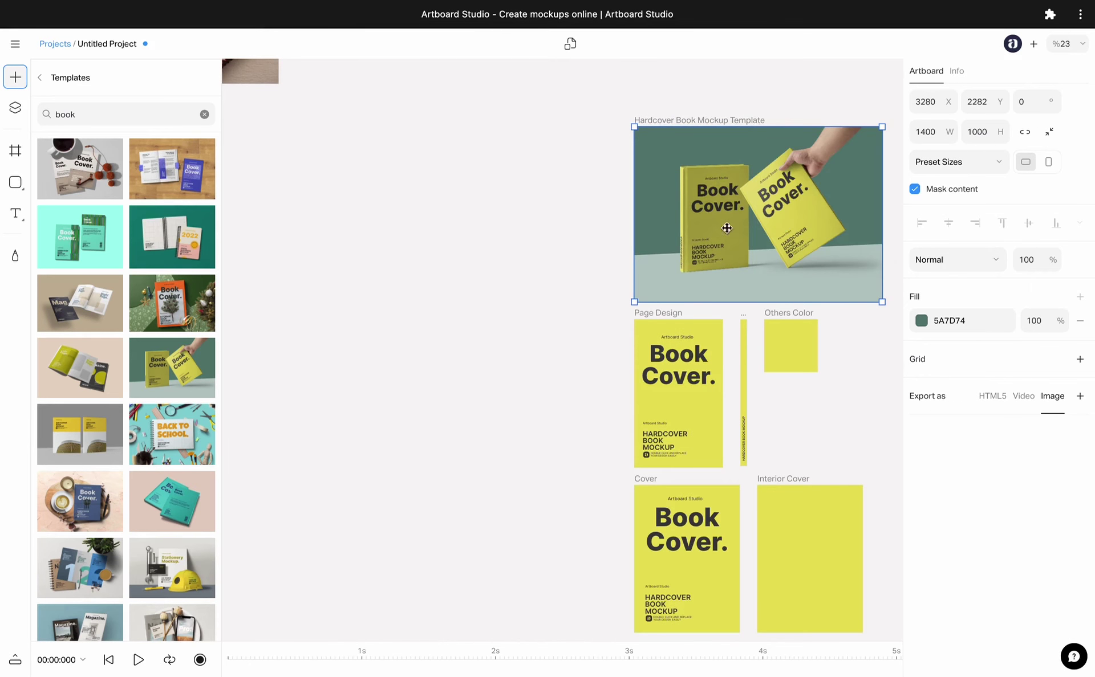
scroll(513, 238, "down", 2)
scroll(513, 239, "right", 2)
left_click(417, 243)
scroll(417, 242, "down", 2)
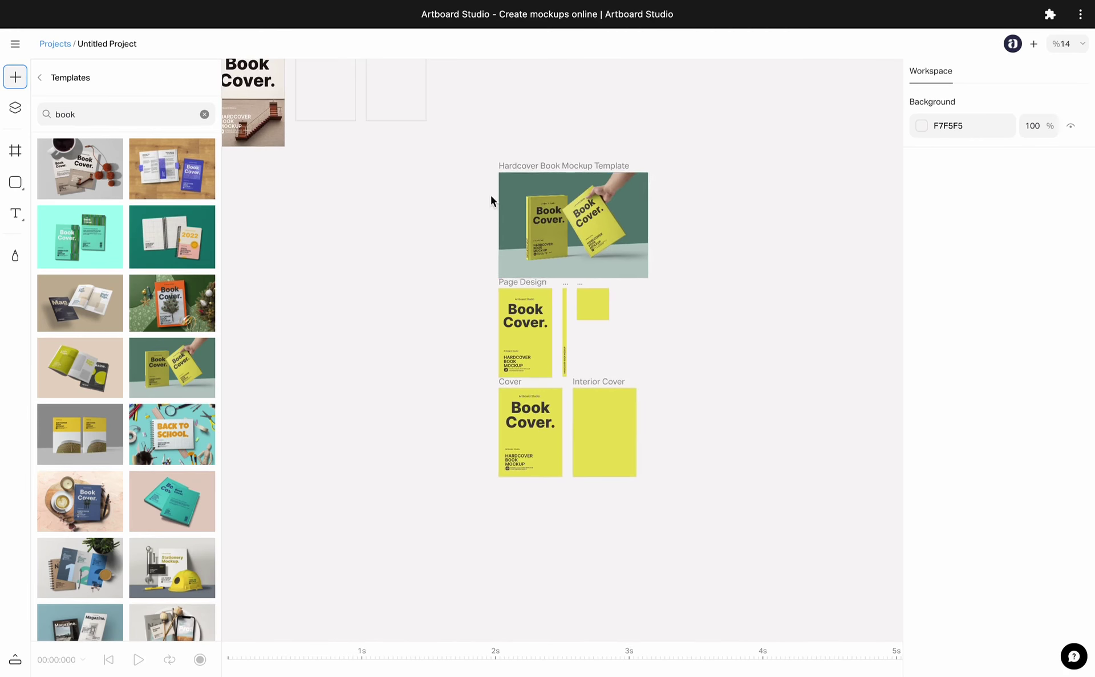
Shift the artboard again, reorganize its pages underneath, nudge it up, and press Delete
left_click_drag(530, 168, 552, 163)
scroll(552, 176, "up", 3)
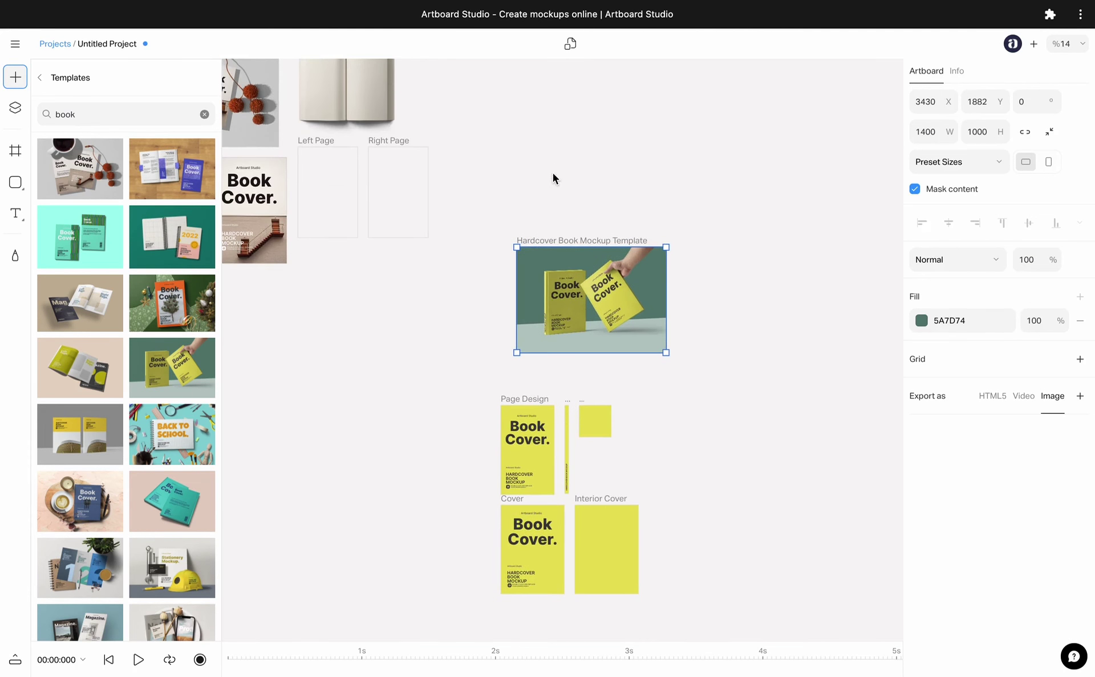
right_click(551, 241)
left_click(578, 341)
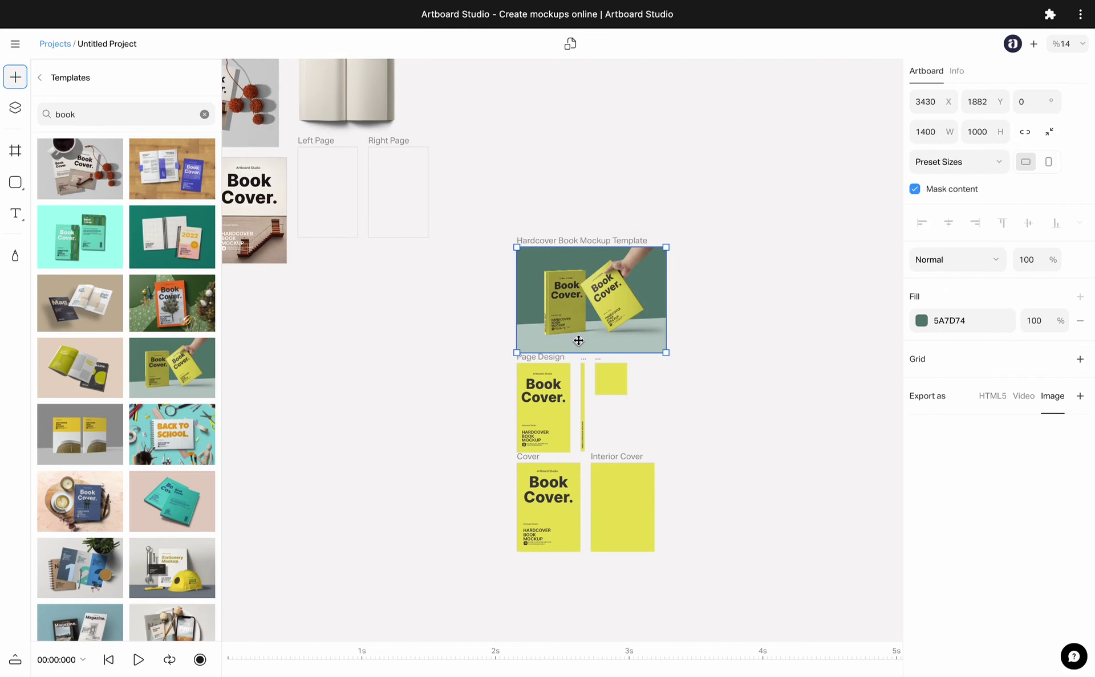
left_click(583, 201)
left_click_drag(526, 241, 519, 215)
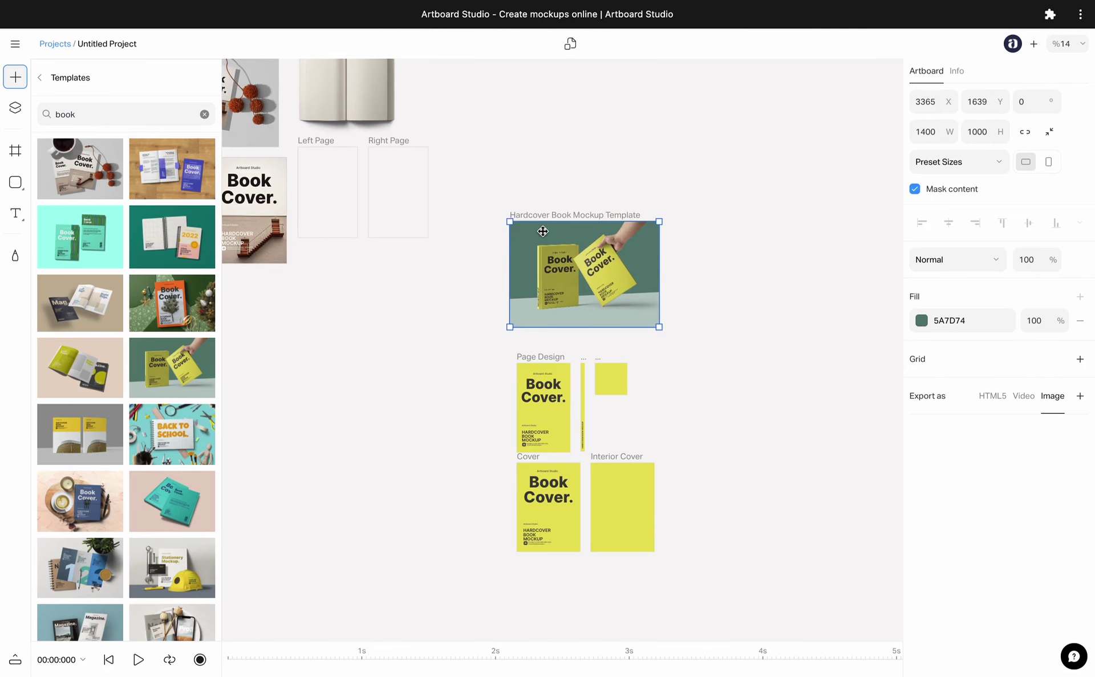
key("Delete")
scroll(625, 270, "up", 3)
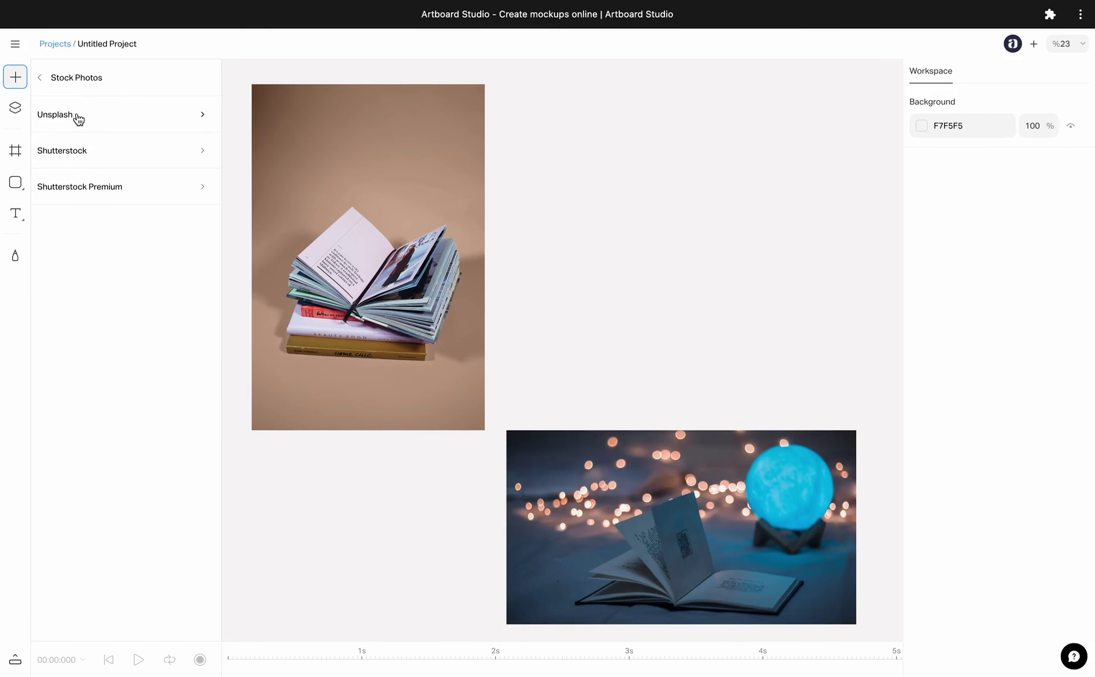
Open the Unsplash library from Stock Photos and widen the panel to three photo columns
left_click(109, 123)
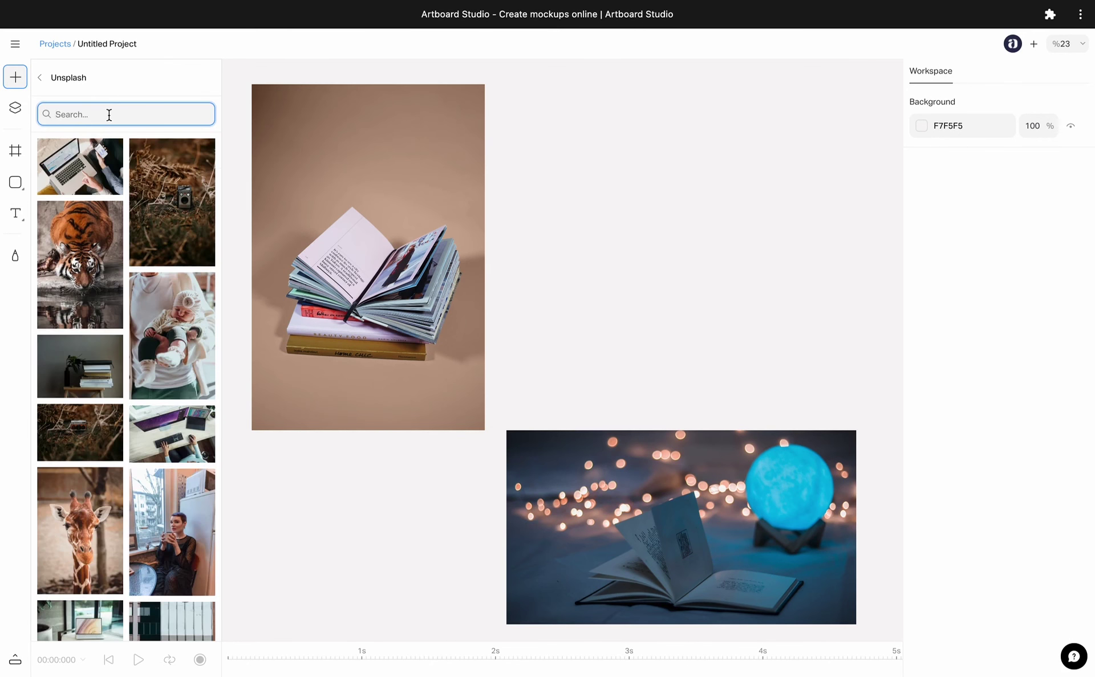
scroll(171, 248, "down", 4)
scroll(171, 248, "down", 3)
scroll(188, 214, "up", 8)
mouse_move(220, 129)
left_mouse_down()
mouse_move(409, 128)
mouse_move(361, 128)
left_mouse_up()
Search Unsplash for 'book' and drag the candles-and-coffee open-book photo onto the canvas
left_click(278, 117)
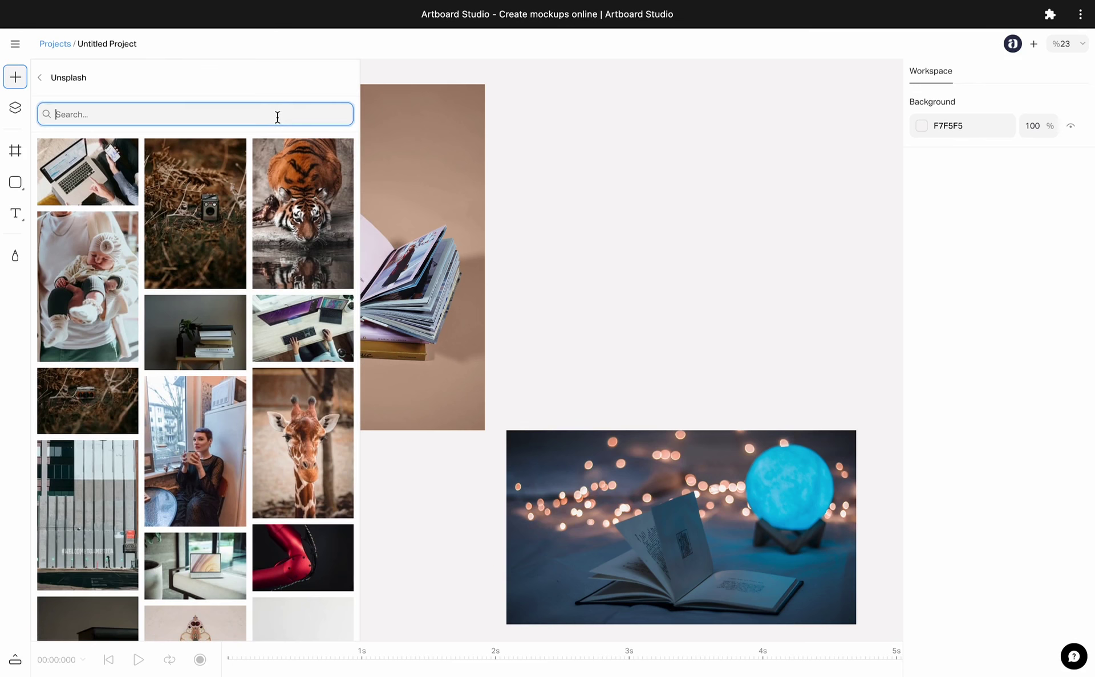
type("book")
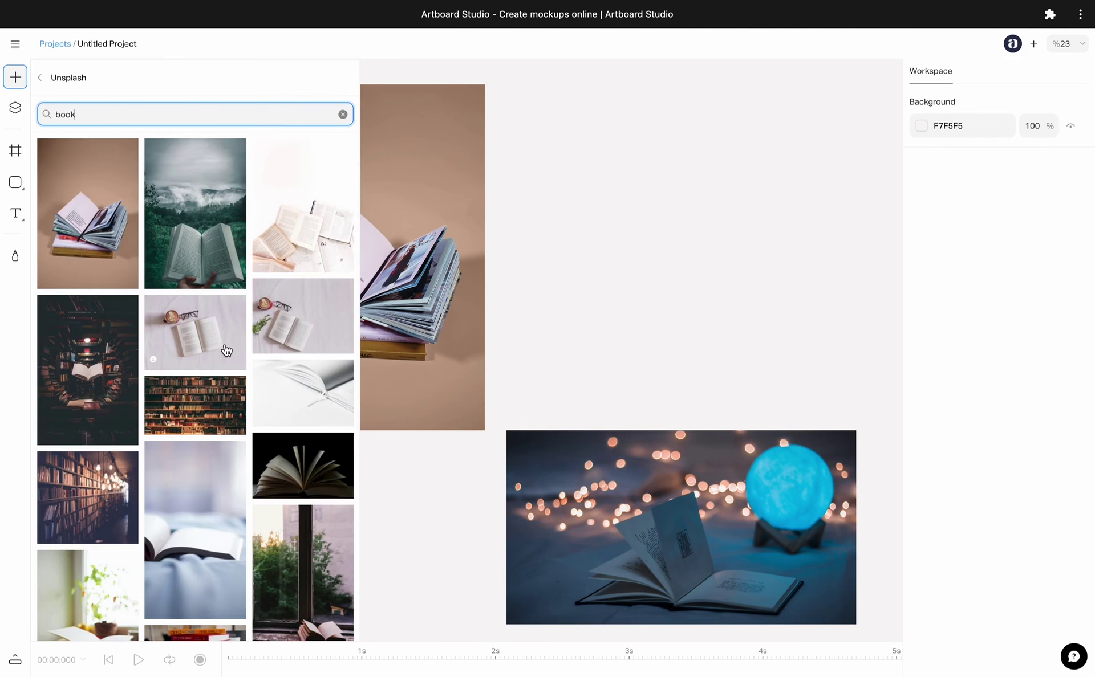
scroll(226, 350, "down", 2)
scroll(225, 350, "down", 3)
scroll(225, 351, "down", 2)
scroll(226, 349, "down", 2)
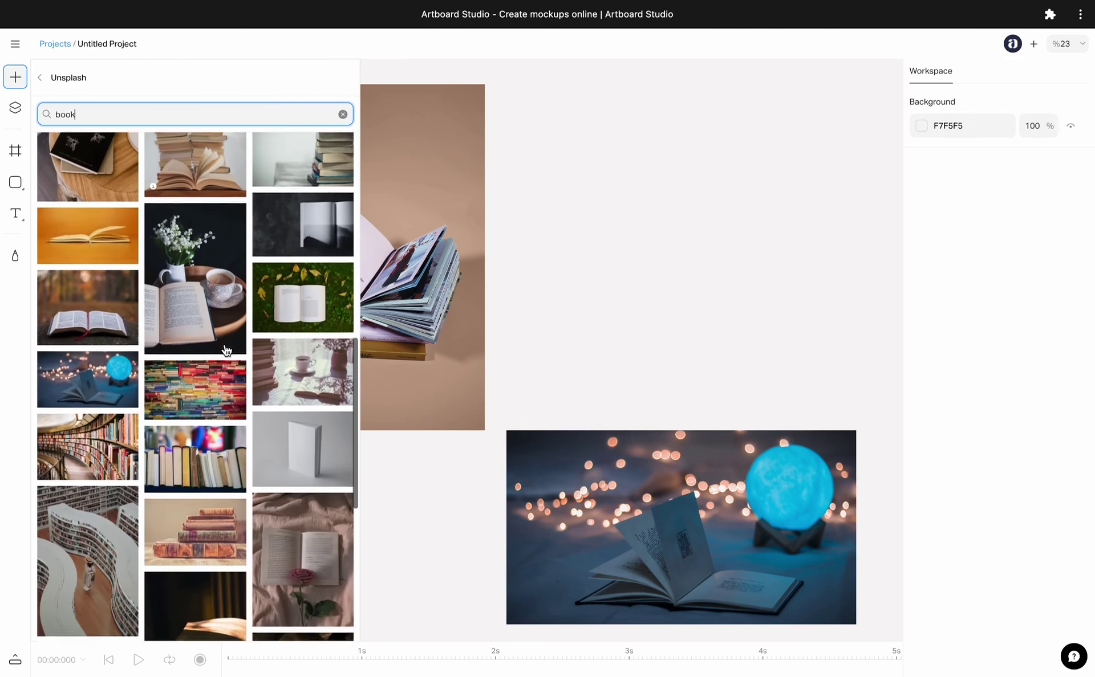
scroll(304, 302, "up", 3)
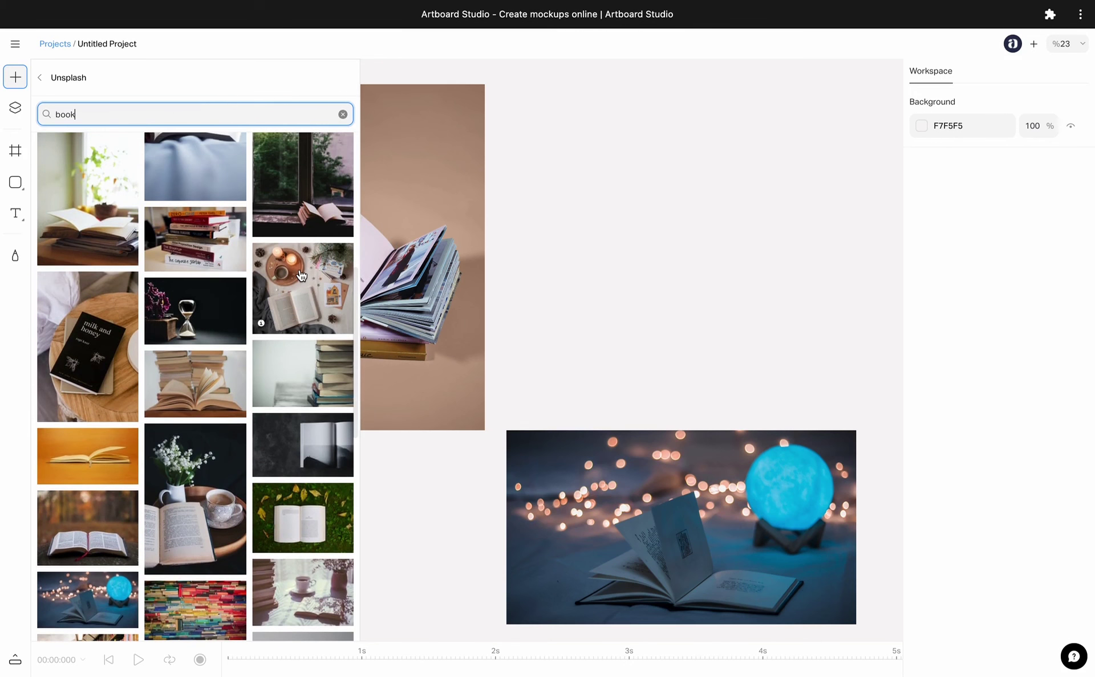
left_click_drag(303, 303, 701, 219)
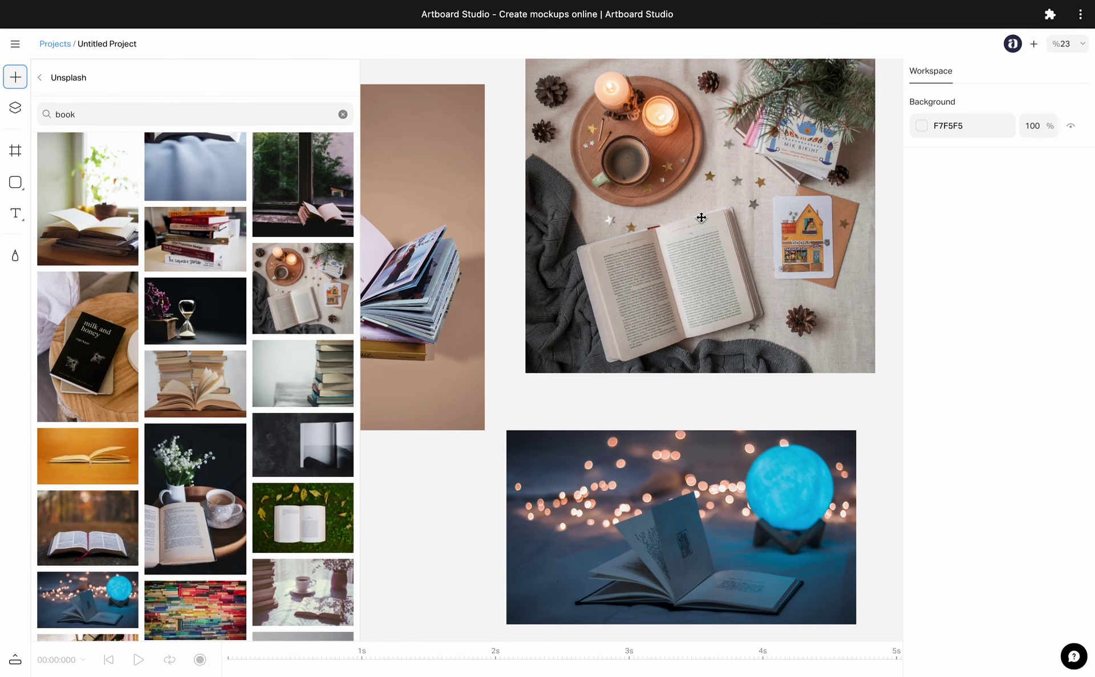